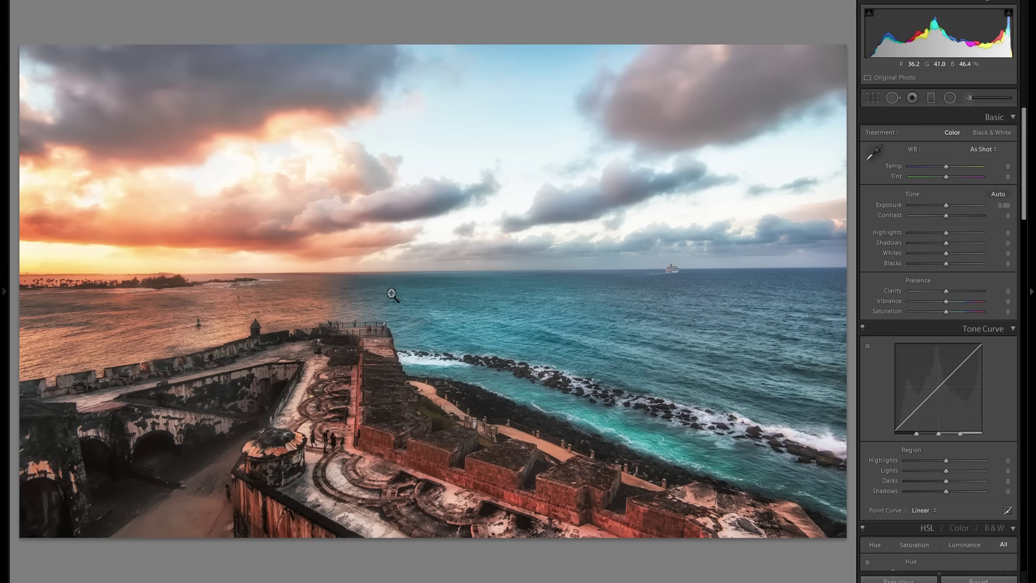
Paint the orange sunset sky and its water reflection with an adjustment brush of size 12, exposure 0 and saturation −35
click(673, 268)
click(634, 273)
key(k)
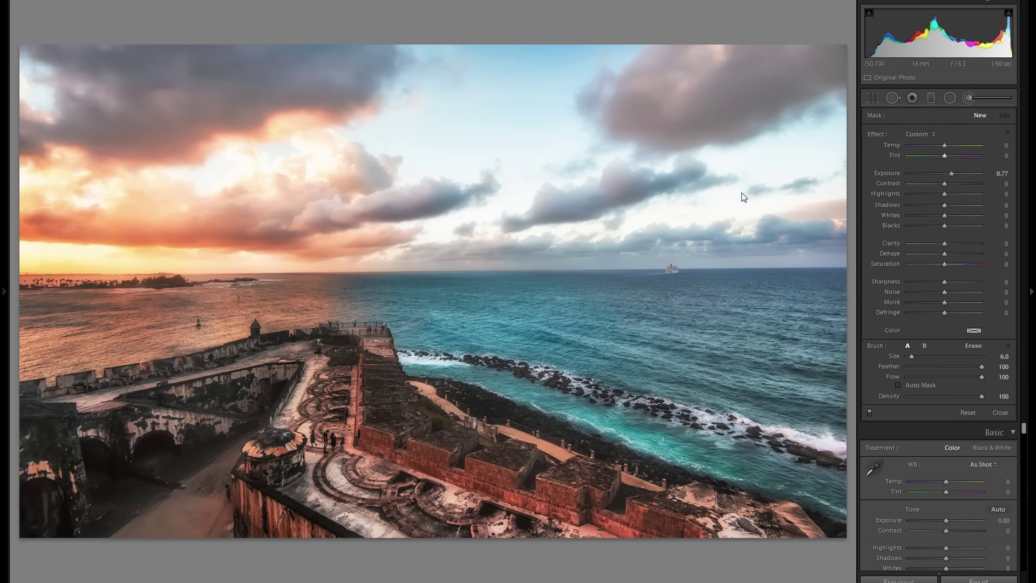
double_click(891, 176)
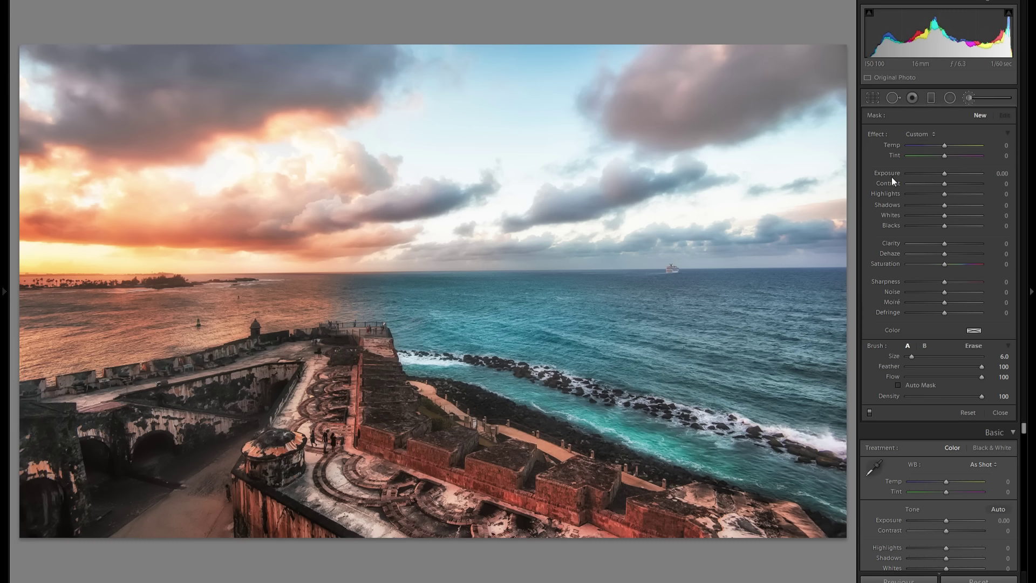
click(931, 264)
scroll(372, 205, up, 3)
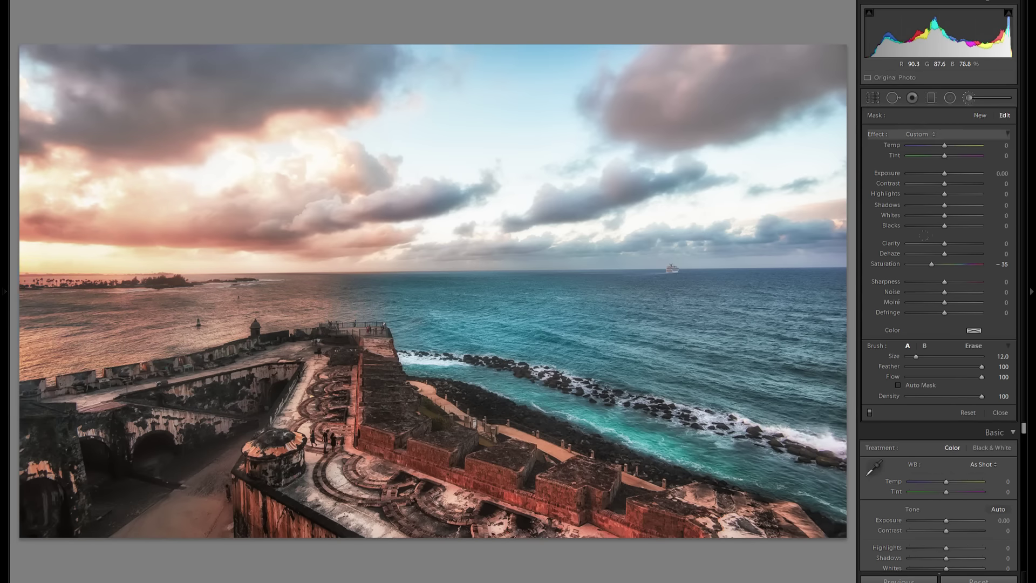
Set the sunset brush adjustment to temperature −34 and saturation −44, check it off and on, and close the brush
drag(927, 266, 922, 264)
drag(943, 146, 931, 144)
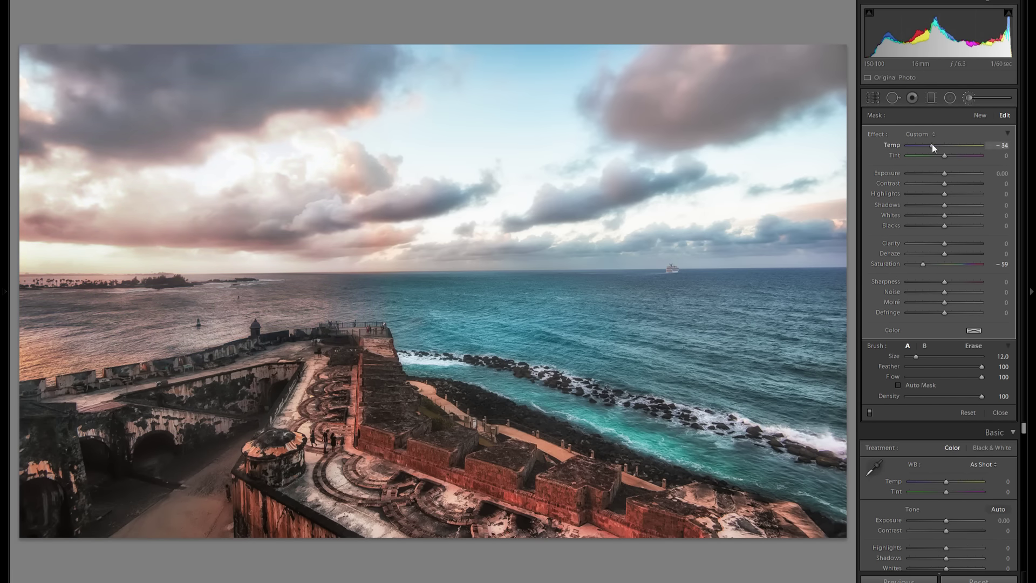
click(928, 264)
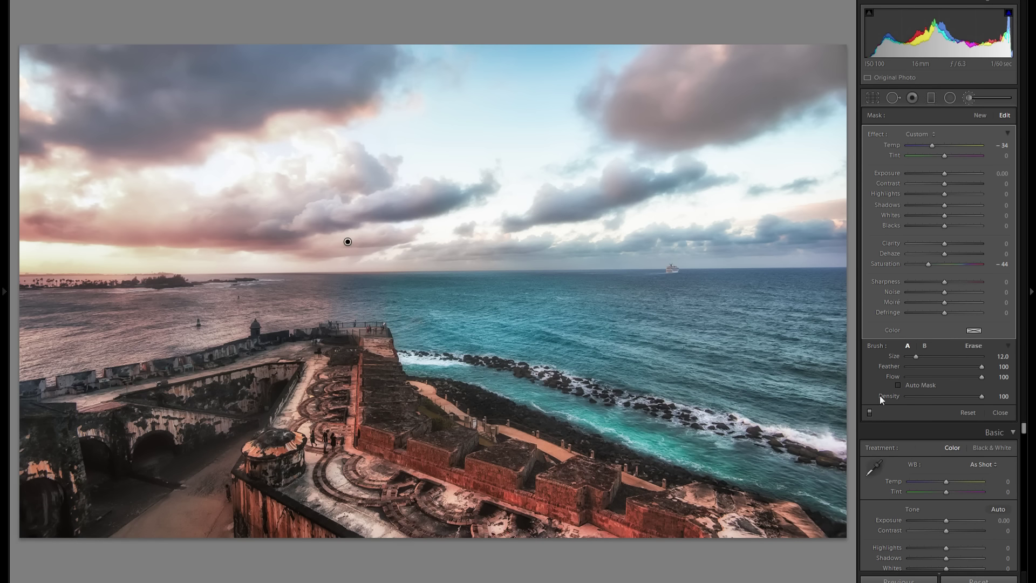
click(870, 412)
click(870, 412)
click(968, 99)
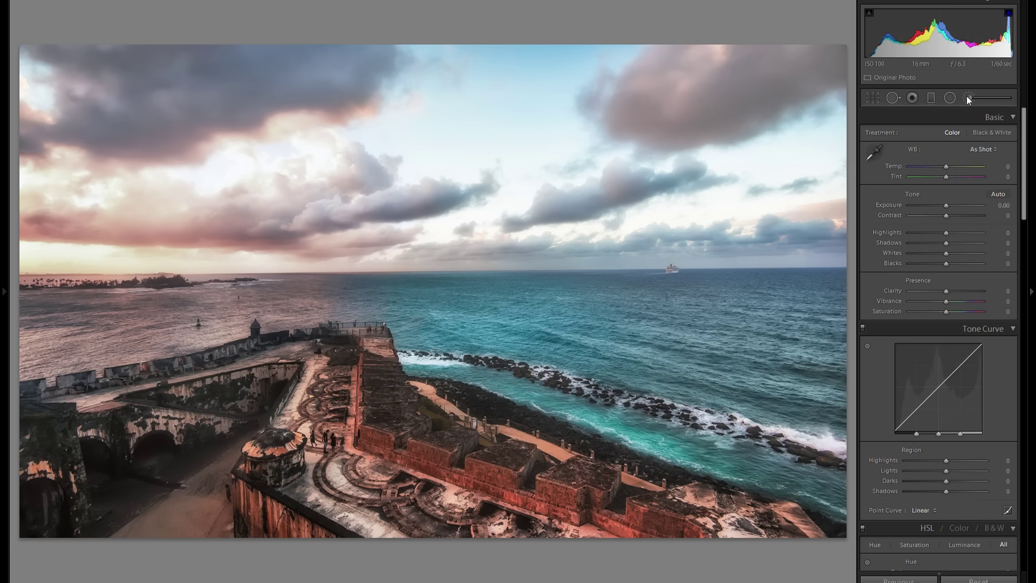
Go to the mountain lake photo and lower its highlights to −100, checking the effect up close
key(Right)
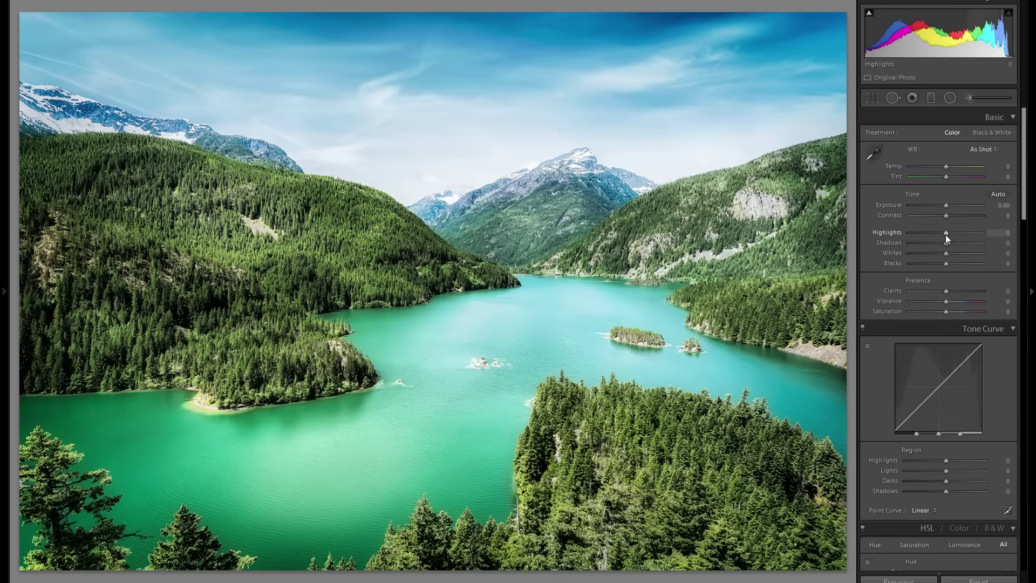
drag(946, 232, 888, 232)
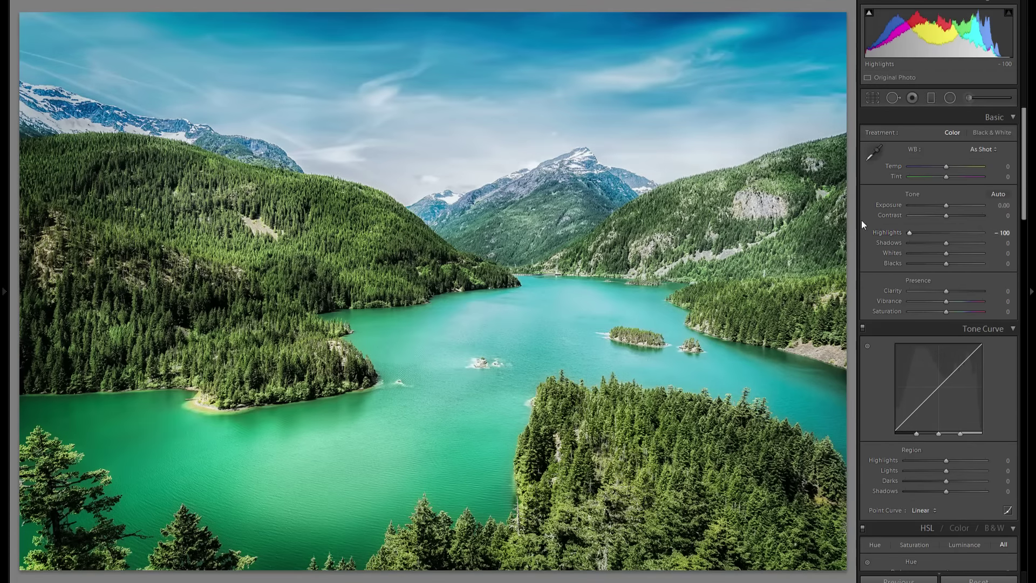
double_click(888, 232)
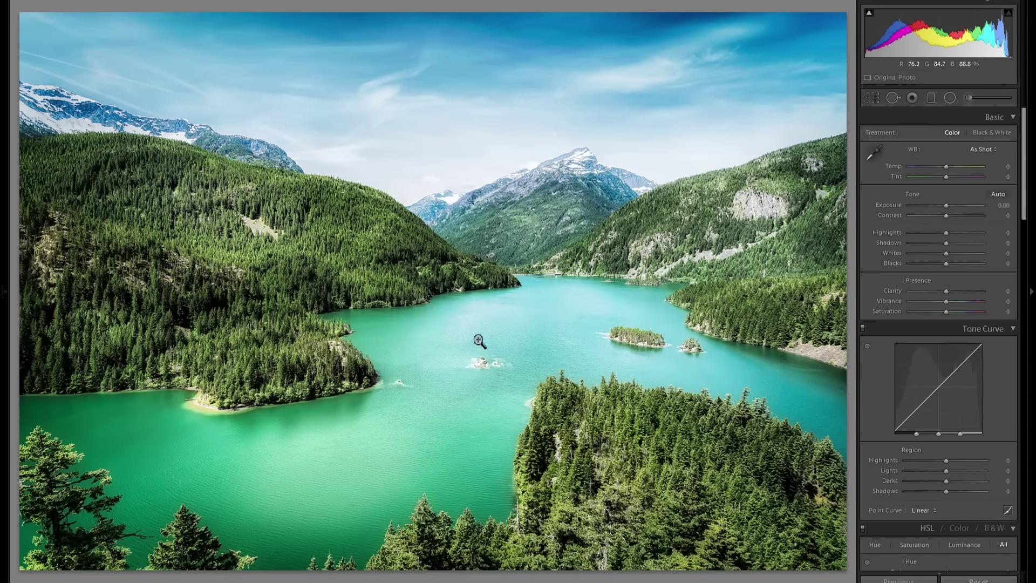
click(641, 341)
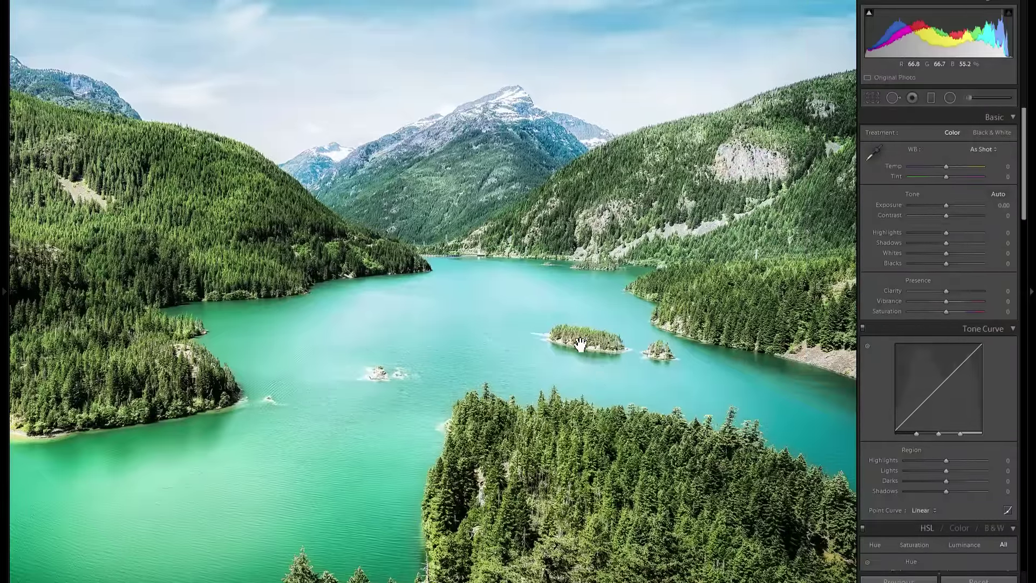
drag(920, 235, 721, 243)
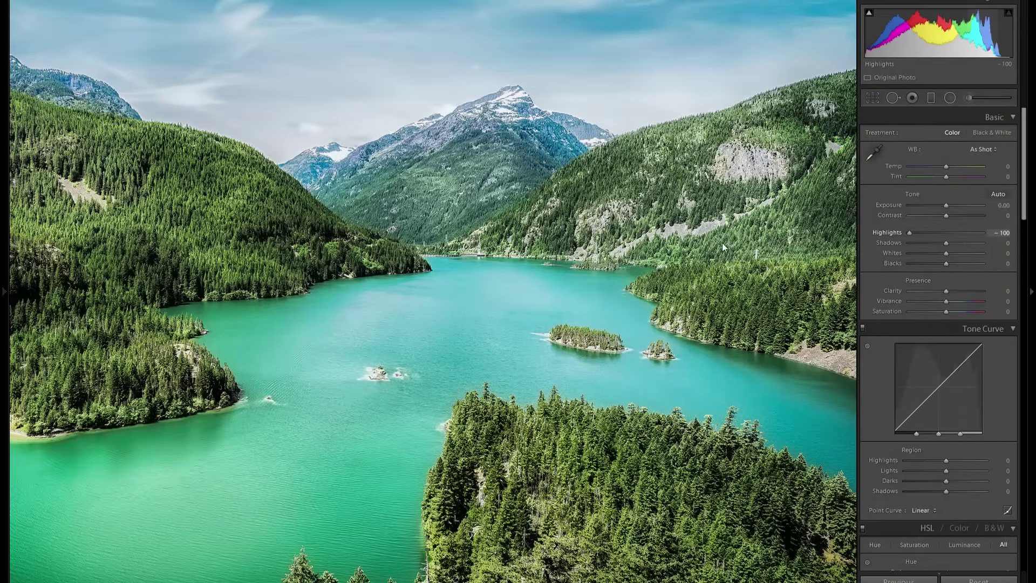
double_click(891, 229)
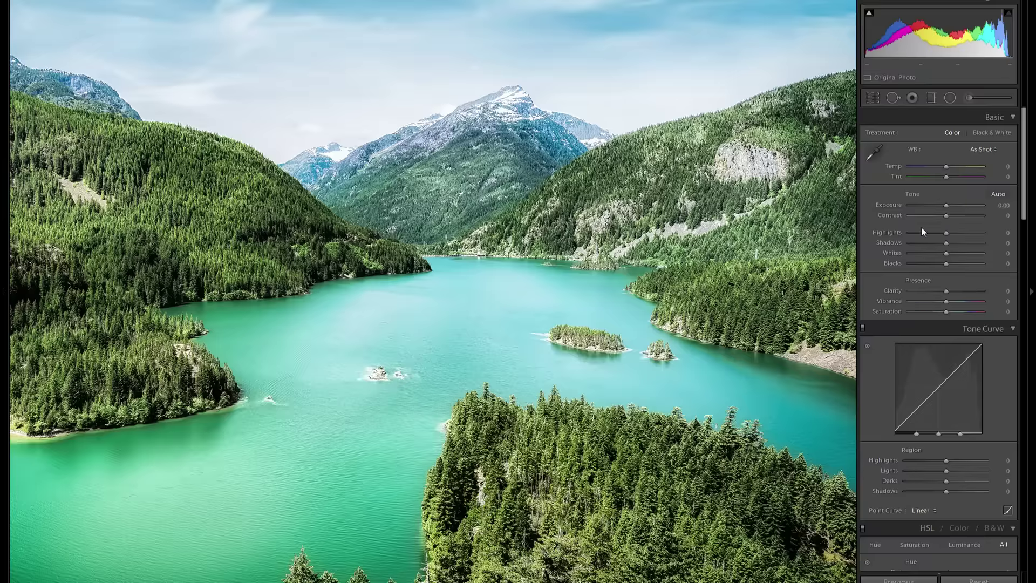
drag(931, 230, 785, 246)
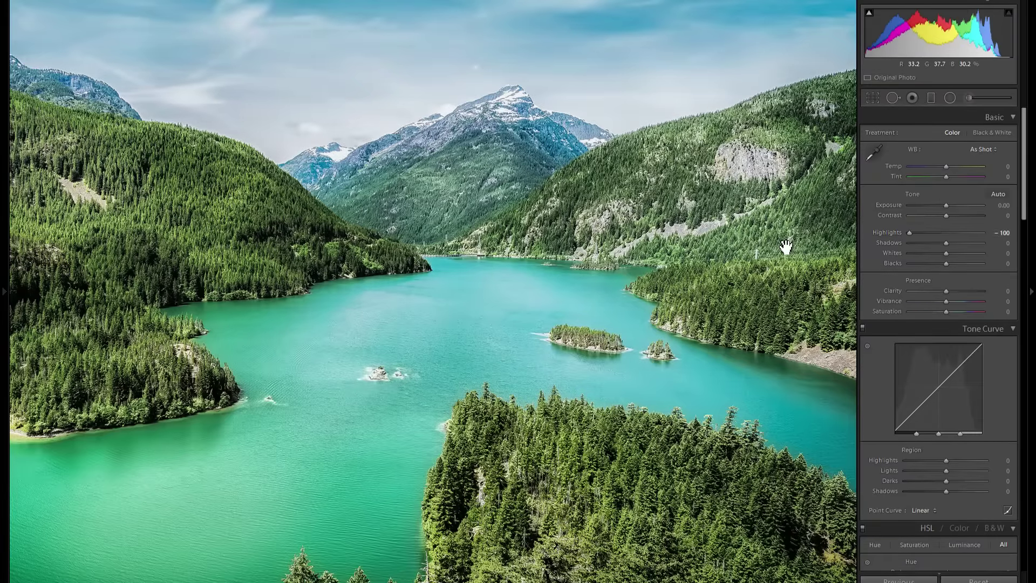
click(506, 297)
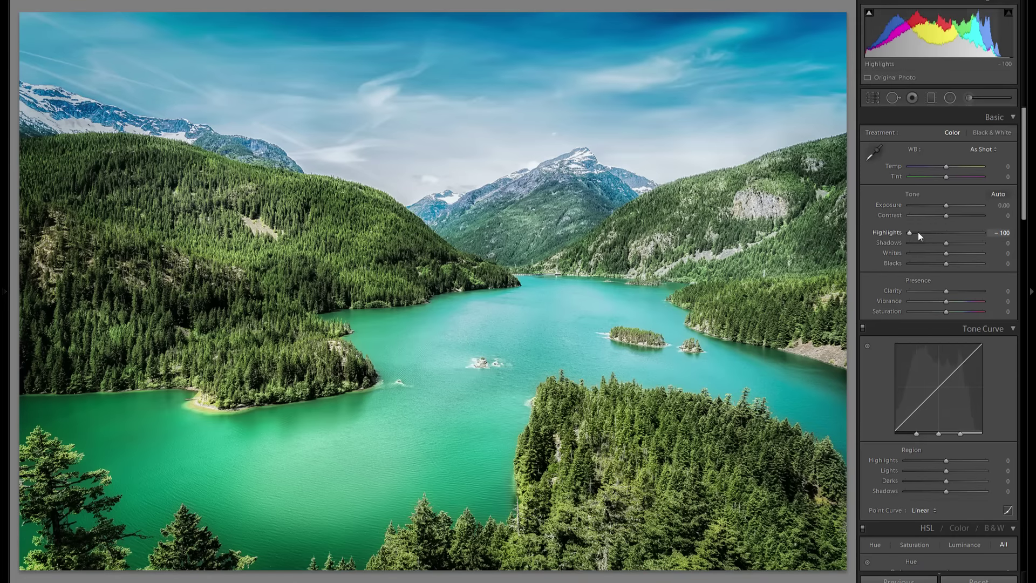
Set the lake photo's exposure to −0.74 and whites to +38, and compare it before and after
drag(946, 205, 941, 206)
click(962, 254)
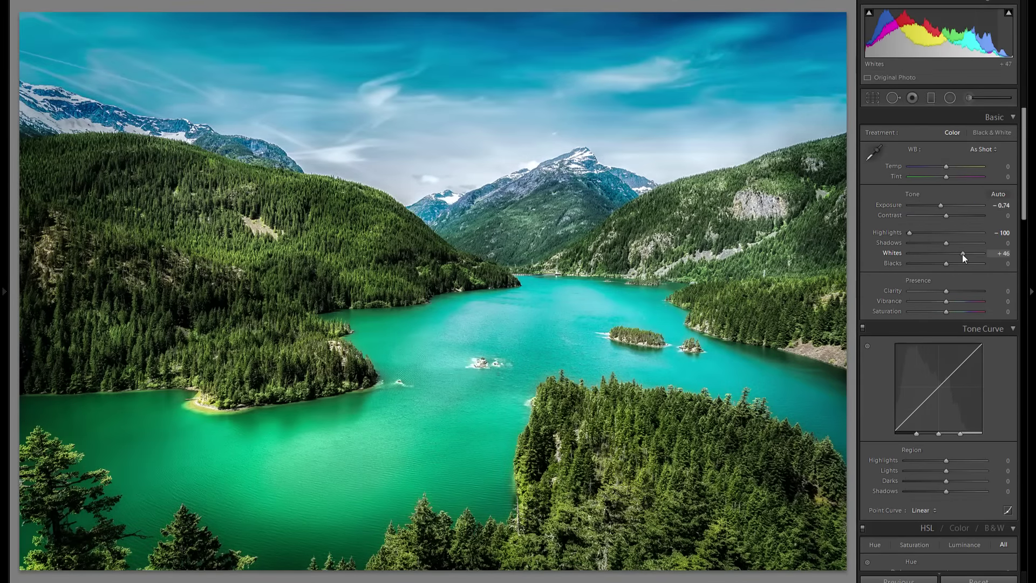
drag(962, 254, 960, 254)
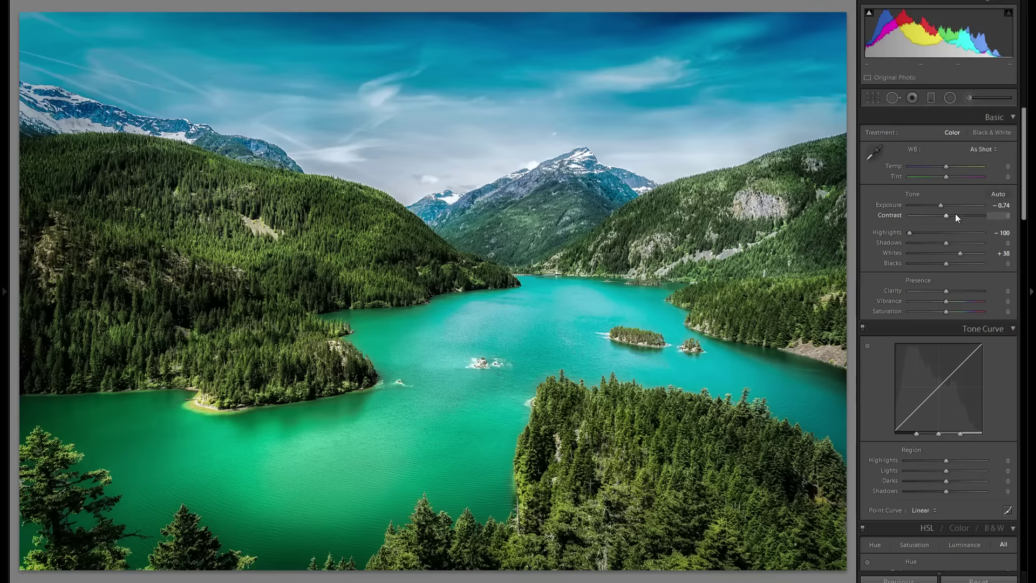
key(y)
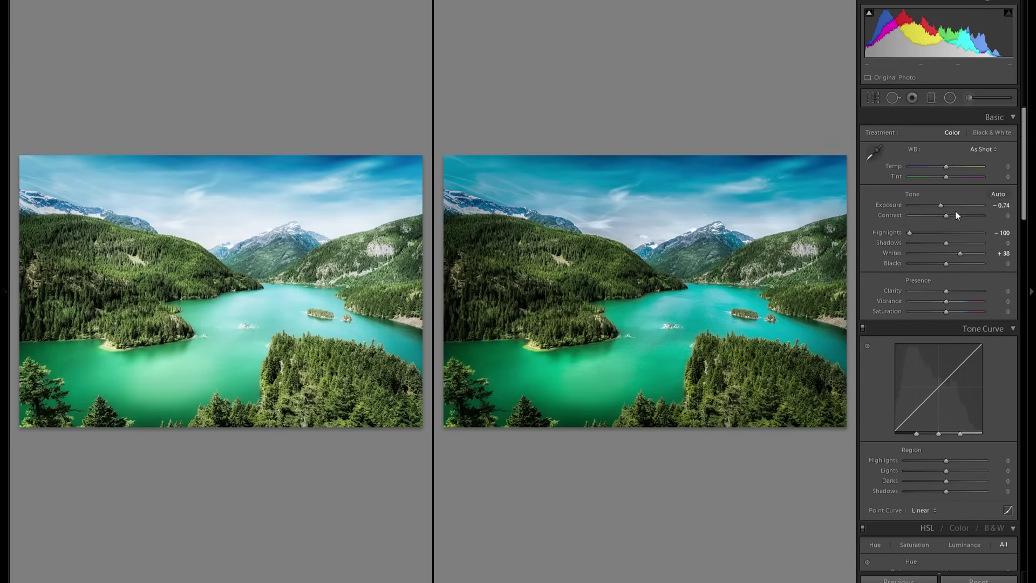
key(y)
Add a radial filter over the distant mountain and lake with exposure 0.71 and saturation 0, and compare the photo before and after
click(949, 97)
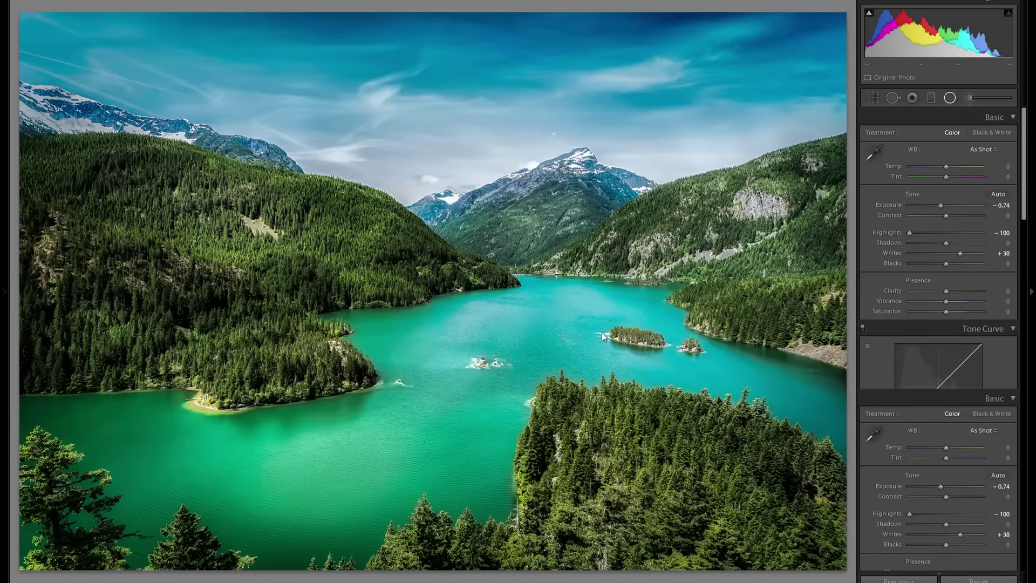
drag(485, 249, 685, 428)
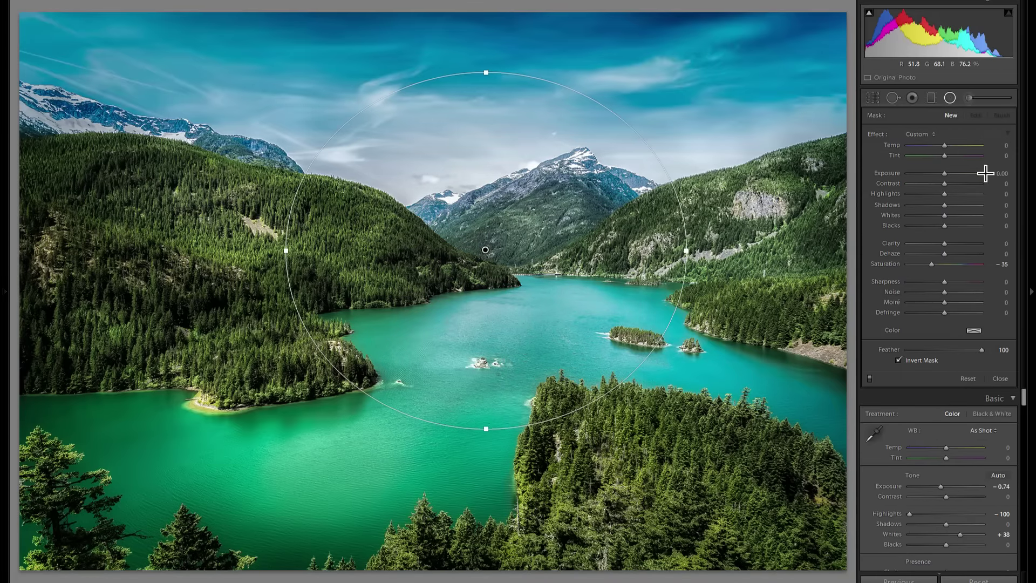
click(953, 173)
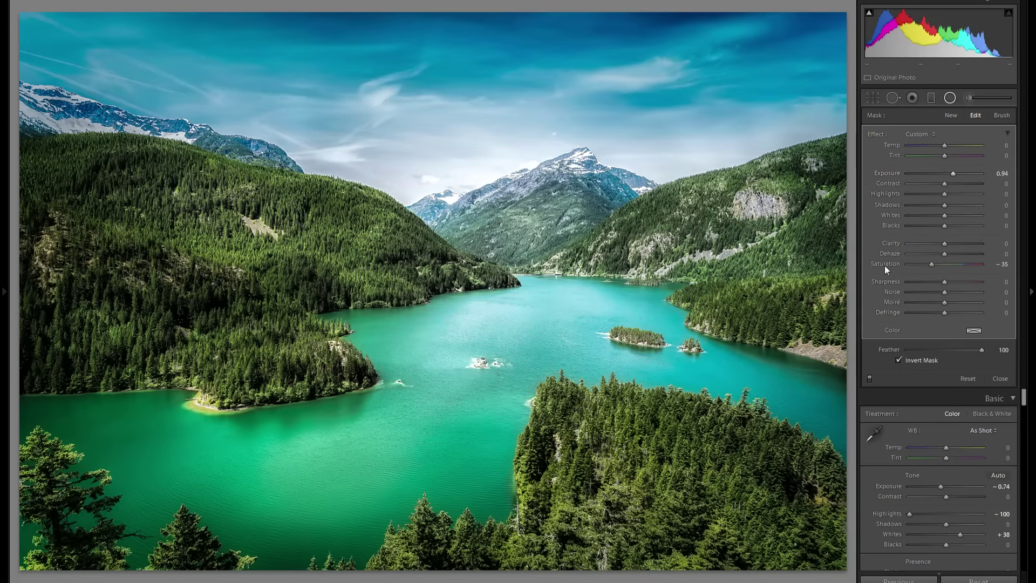
double_click(885, 264)
drag(950, 176, 949, 177)
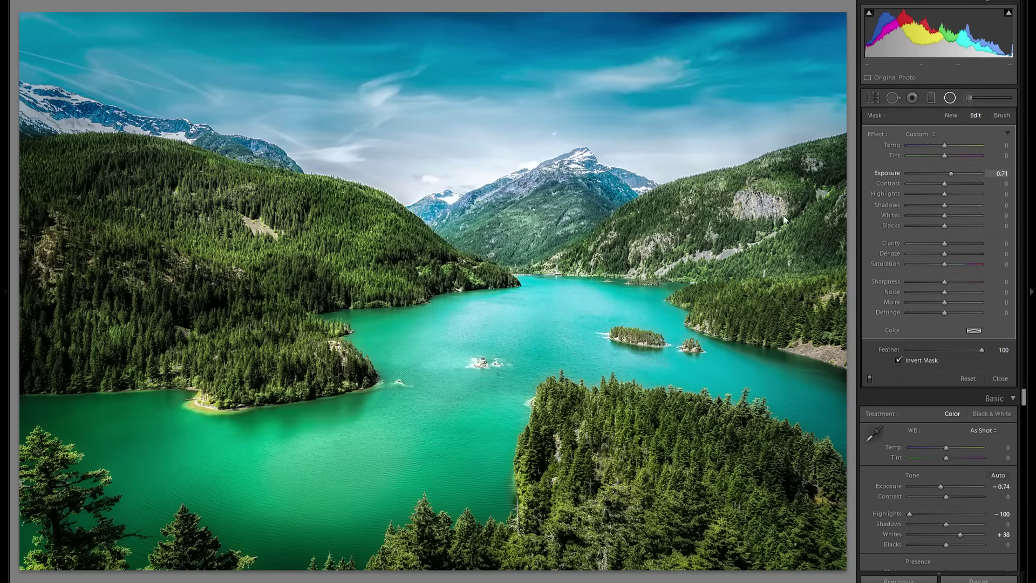
drag(579, 277, 632, 319)
click(951, 98)
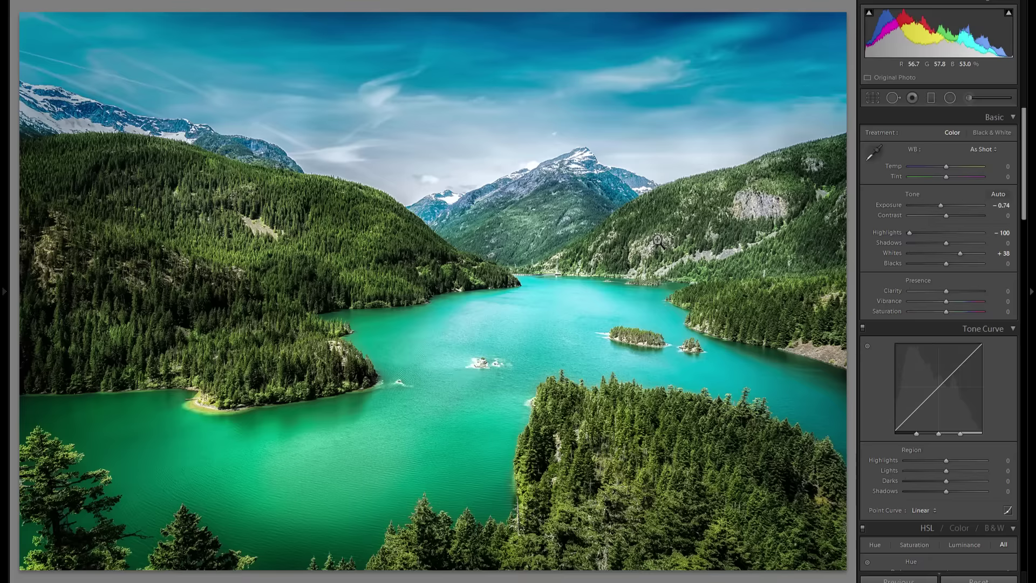
key(y)
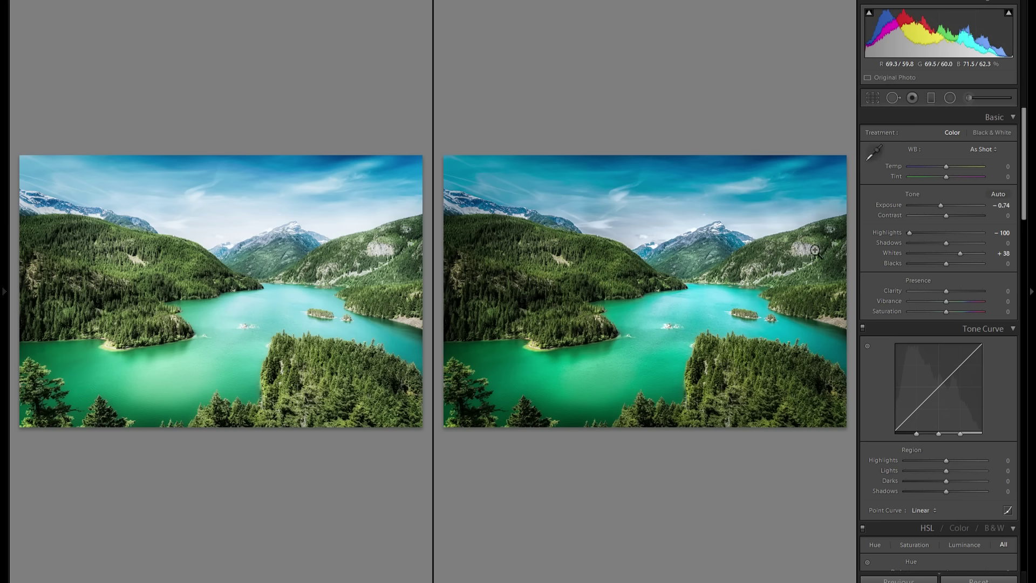
key(y)
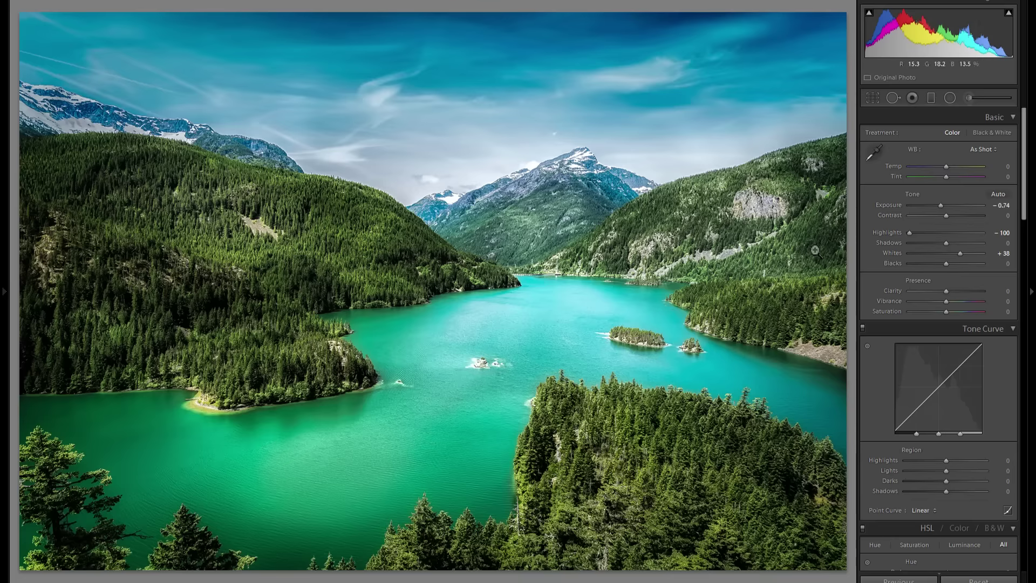
Browse through the neighbouring photos up to the one of rolling green fields
key(Right)
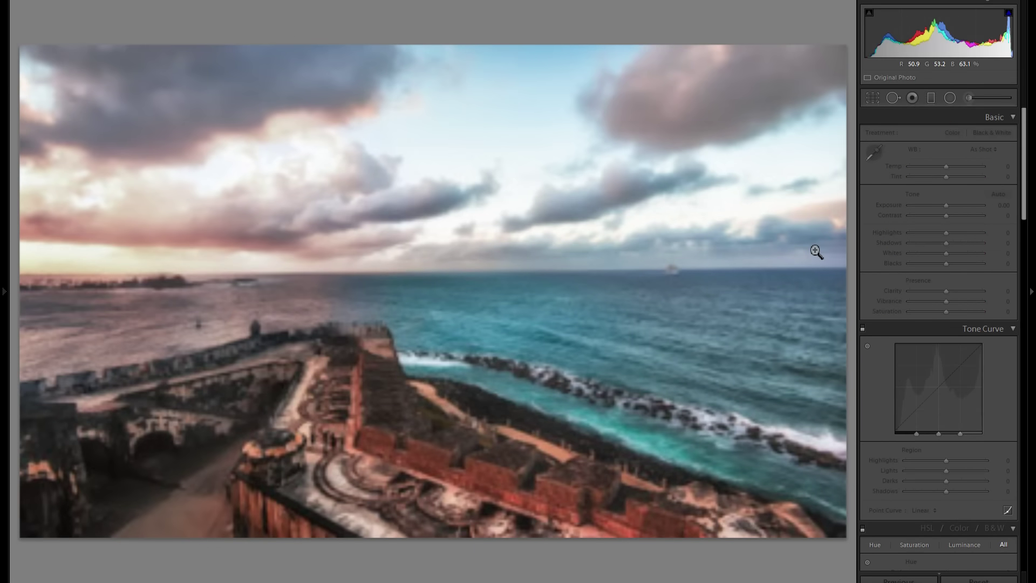
key(Right)
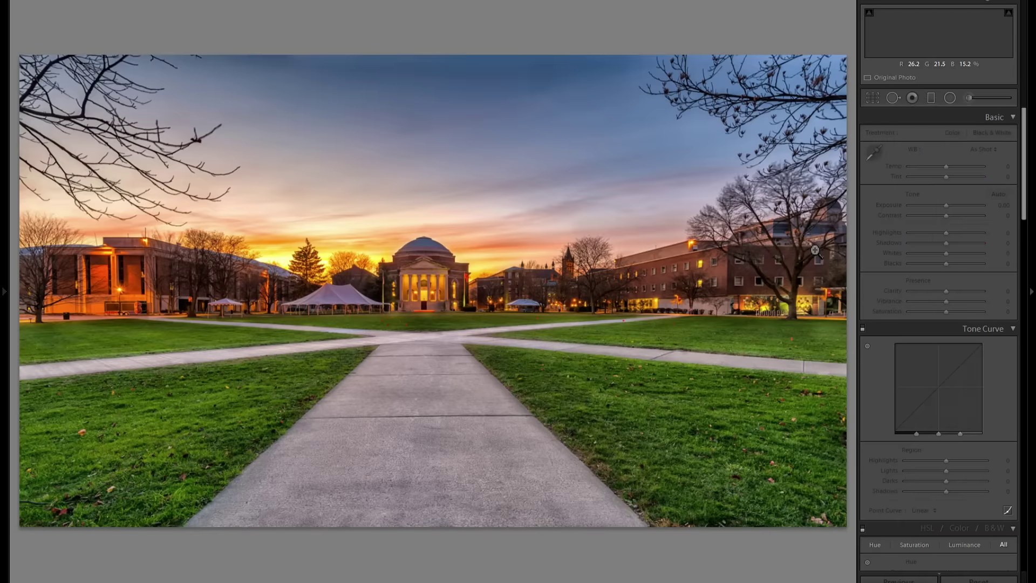
key(Left)
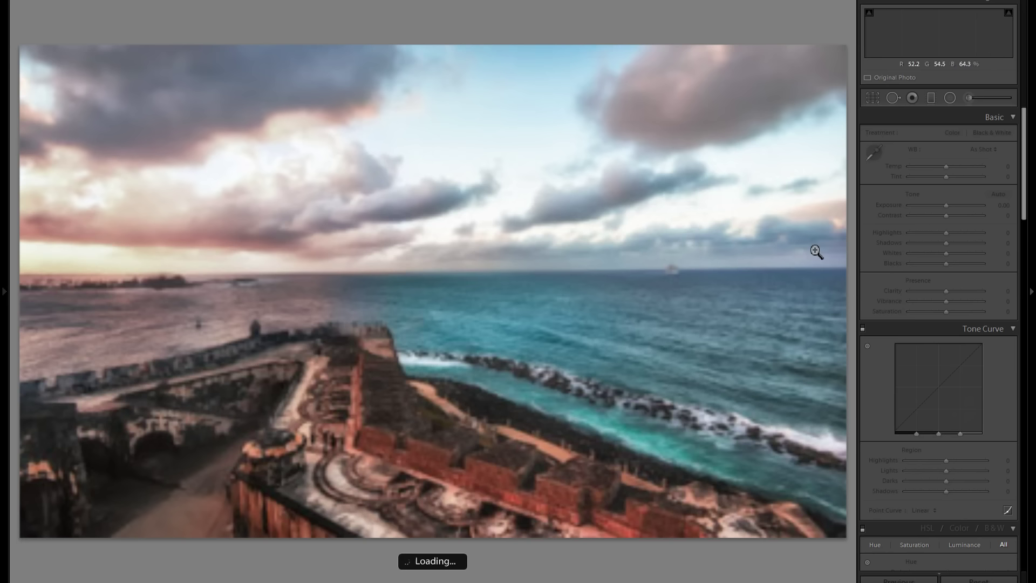
key(Left)
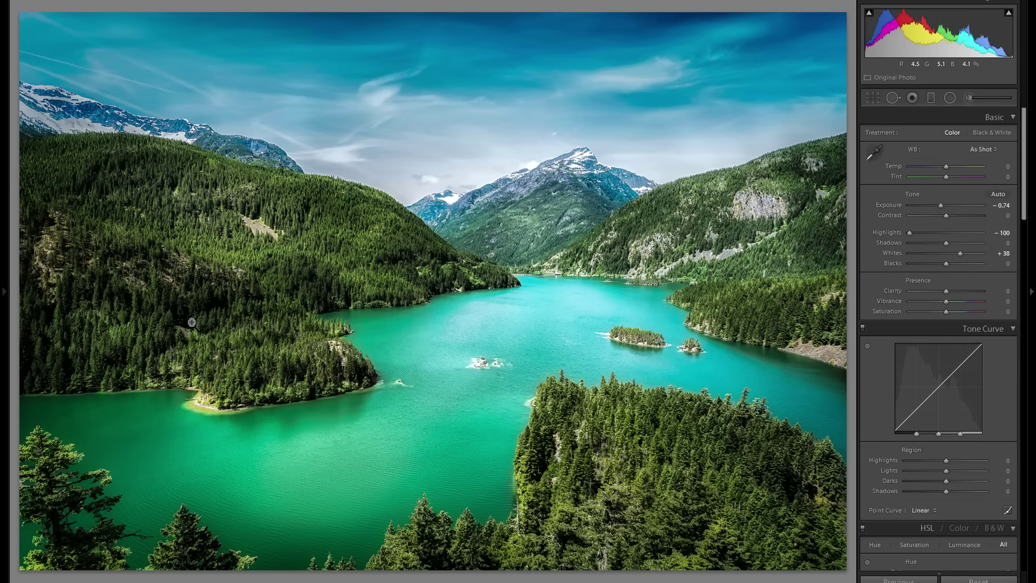
key(Right)
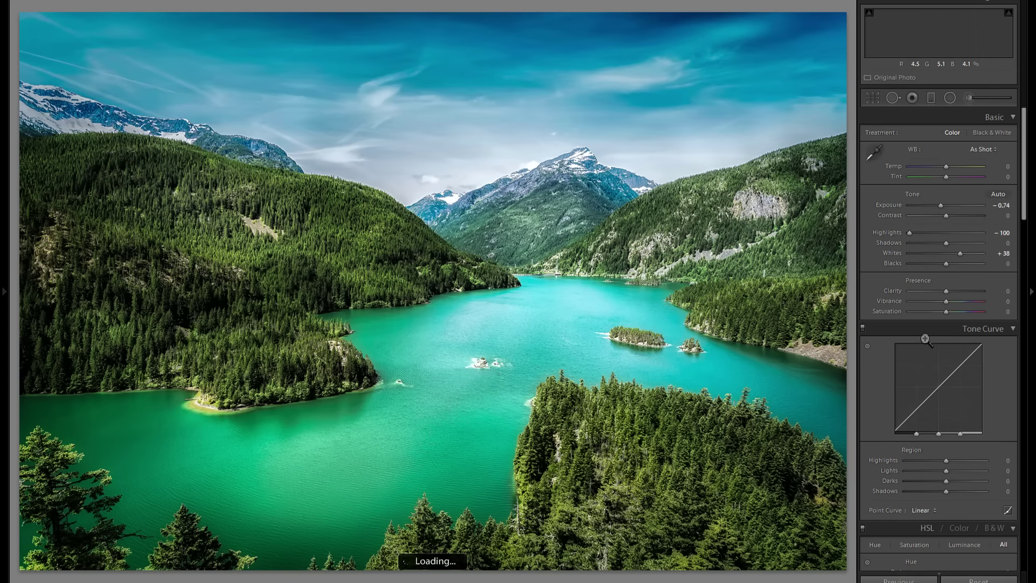
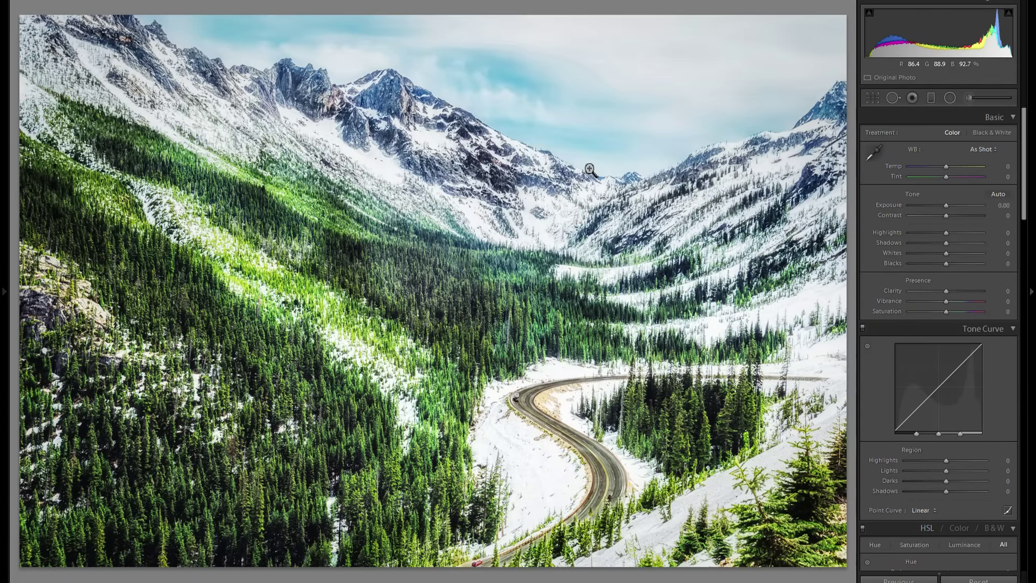
key(Right)
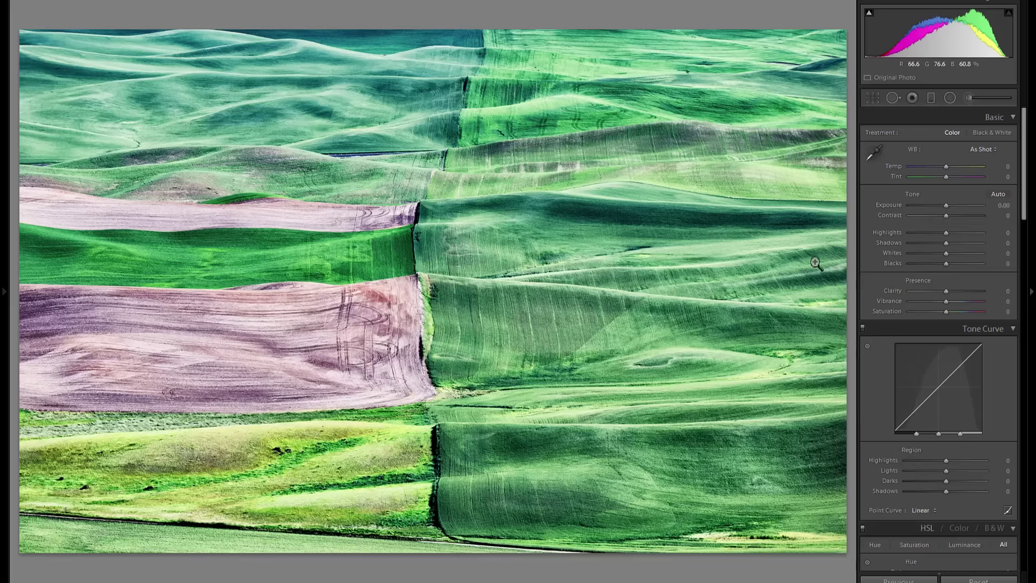
Try cropping away the strip along the bottom edge of the fields photo, and restore the full frame
key(r)
drag(428, 550, 432, 526)
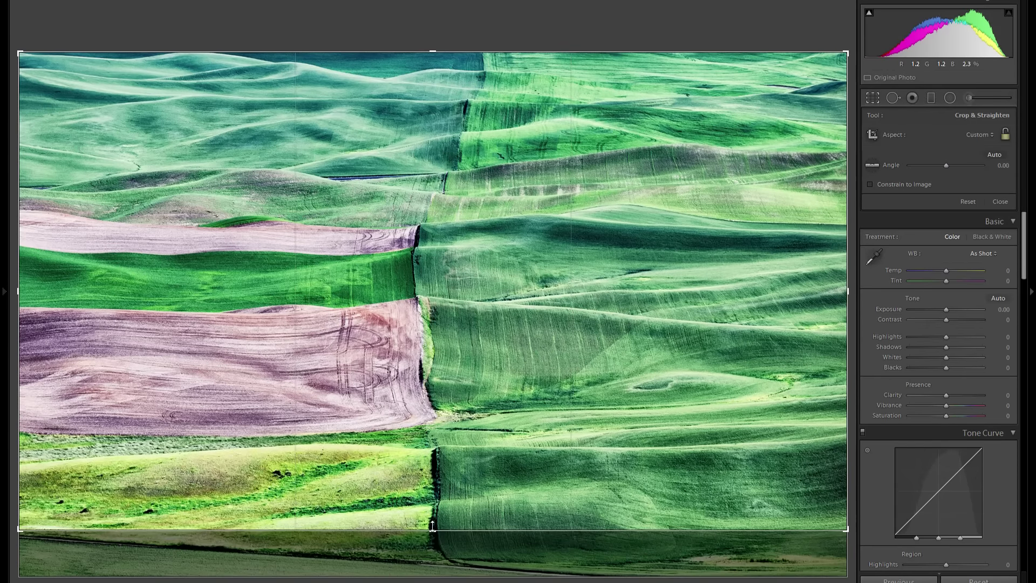
key(Return)
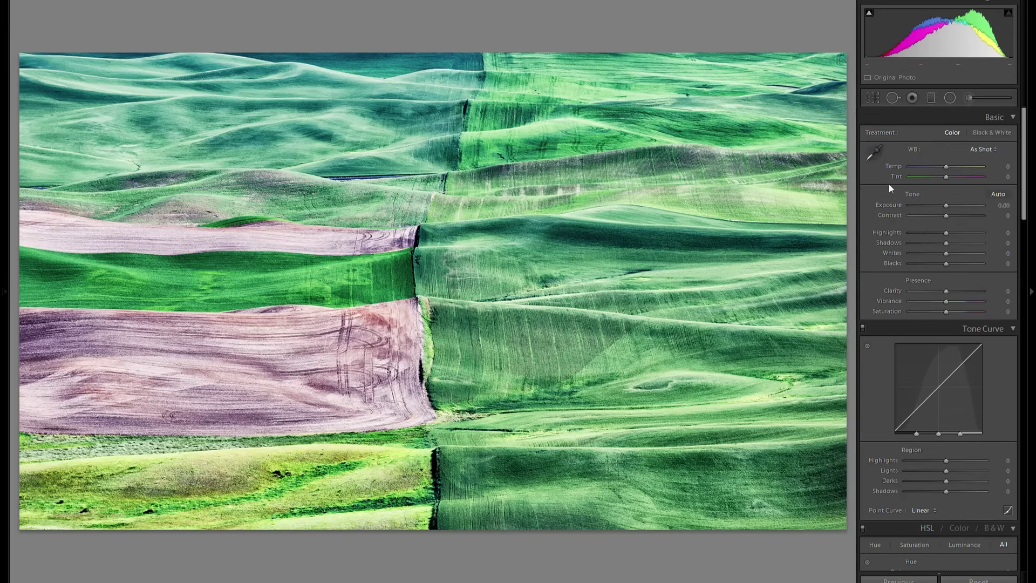
click(872, 95)
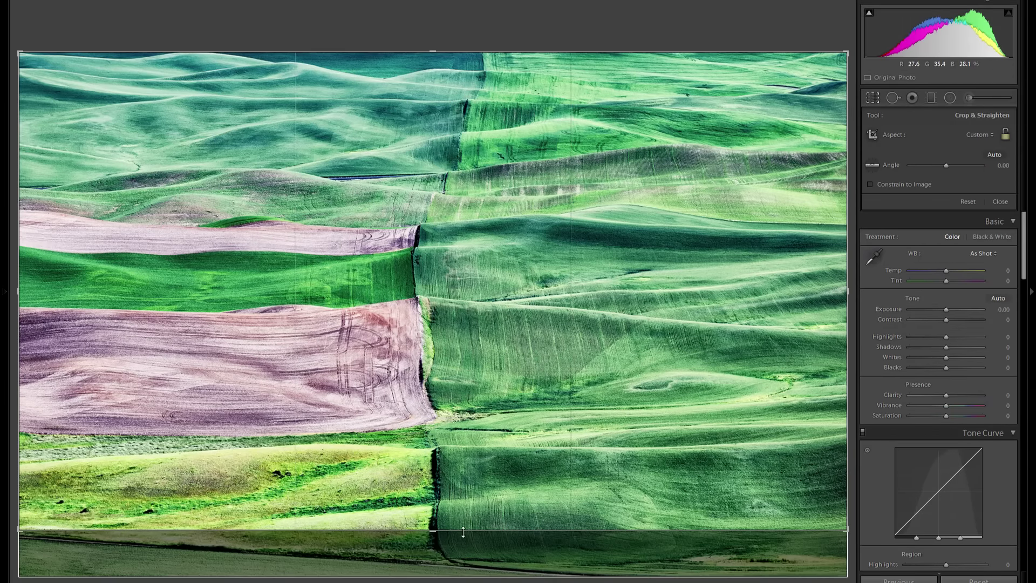
key(Return)
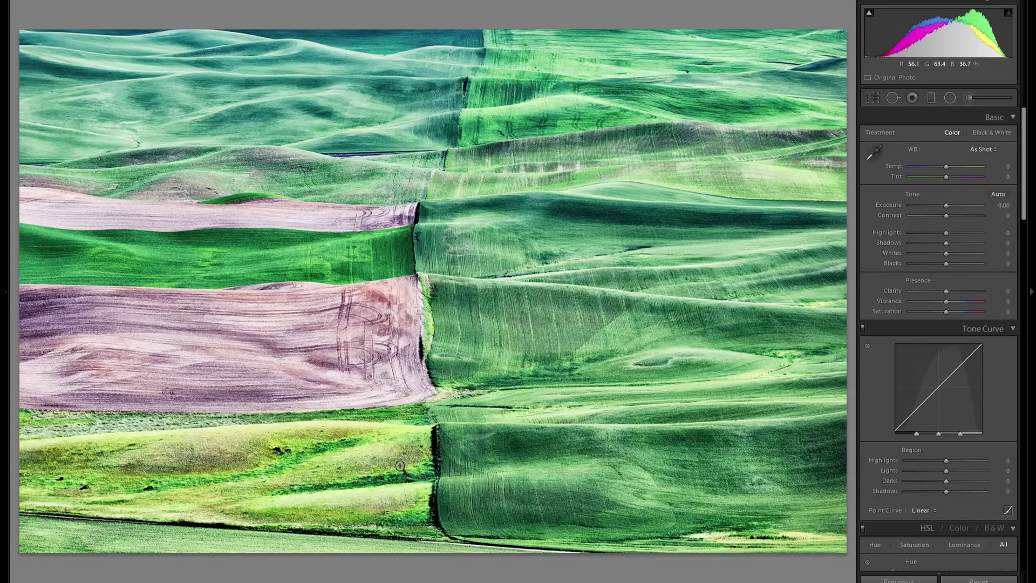
Crop away the strip below the field boundary along the bottom edge of the rolling fields photo
click(871, 96)
drag(432, 554, 431, 532)
key(Return)
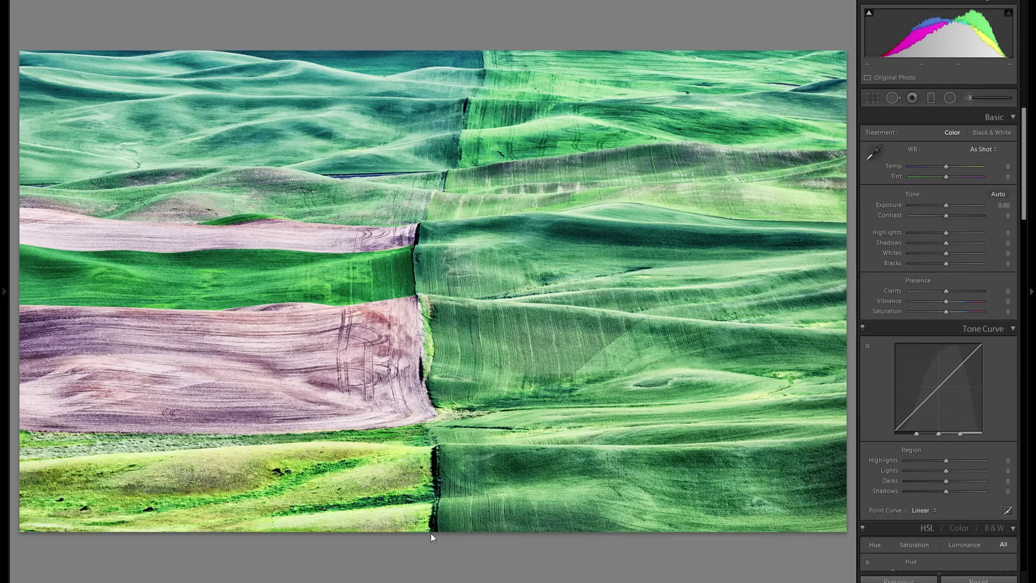
Try a contrast of +71 and a vibrance of +22 on the fields photo, resetting each to 0
click(968, 215)
drag(968, 215, 972, 214)
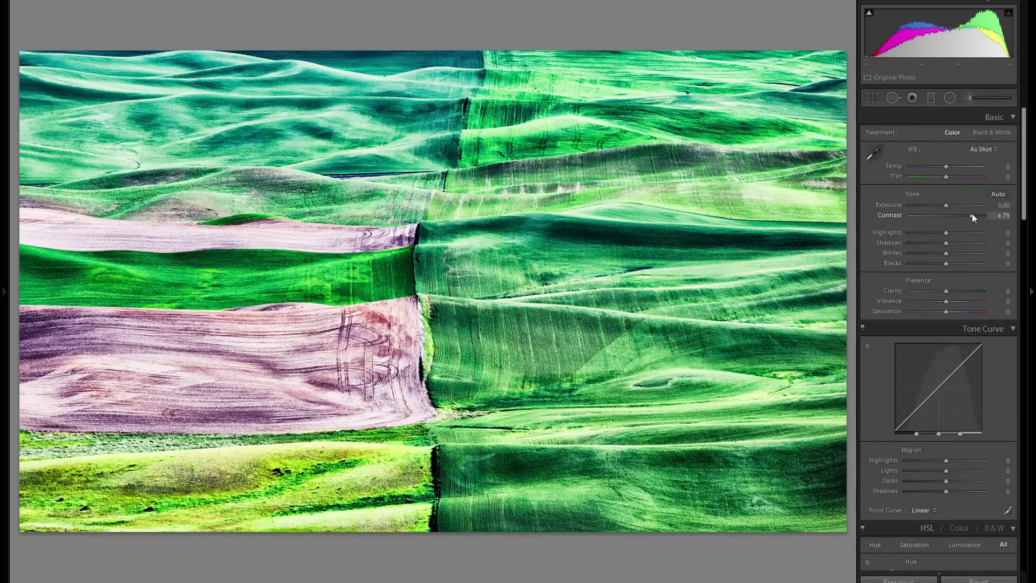
double_click(888, 218)
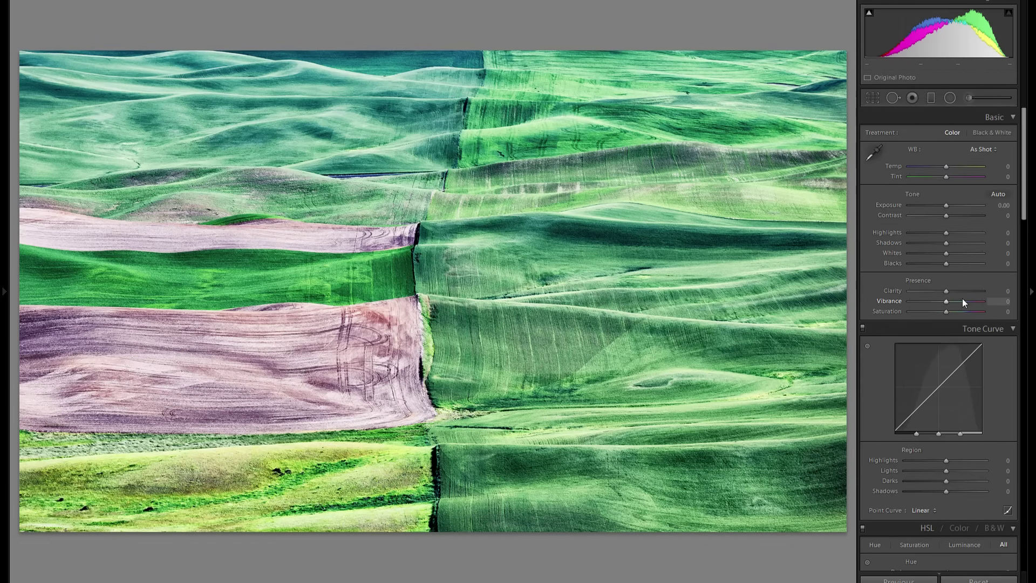
mouse_move(955, 301)
mouse_down()
mouse_move(985, 300)
mouse_move(953, 304)
mouse_up()
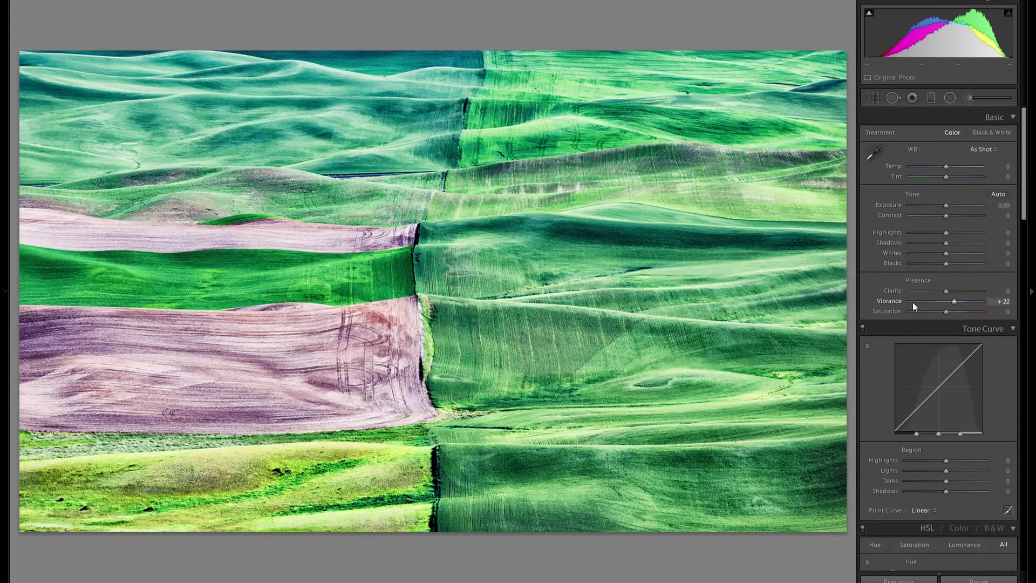
double_click(895, 300)
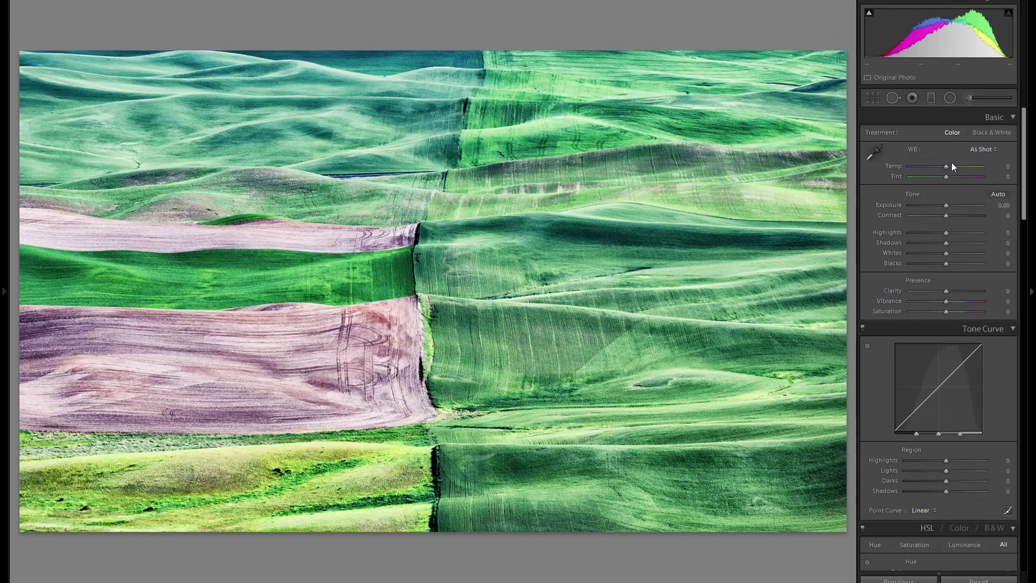
Set the fields photo's temperature to +25, contrast to +60, highlights to −100 and exposure to −0.59, and compare it before and after
drag(950, 169, 957, 164)
drag(959, 214, 826, 239)
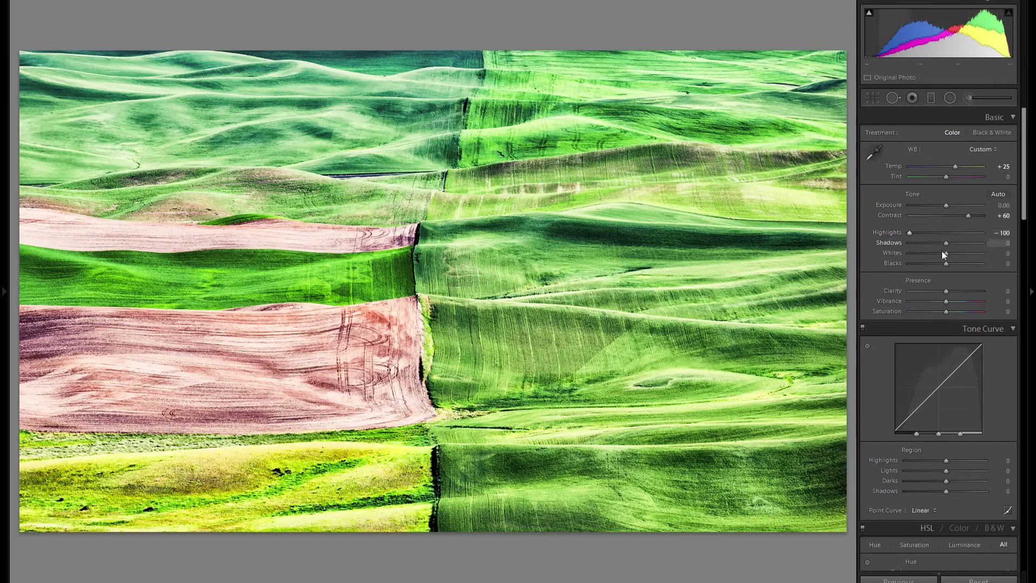
drag(945, 205, 942, 207)
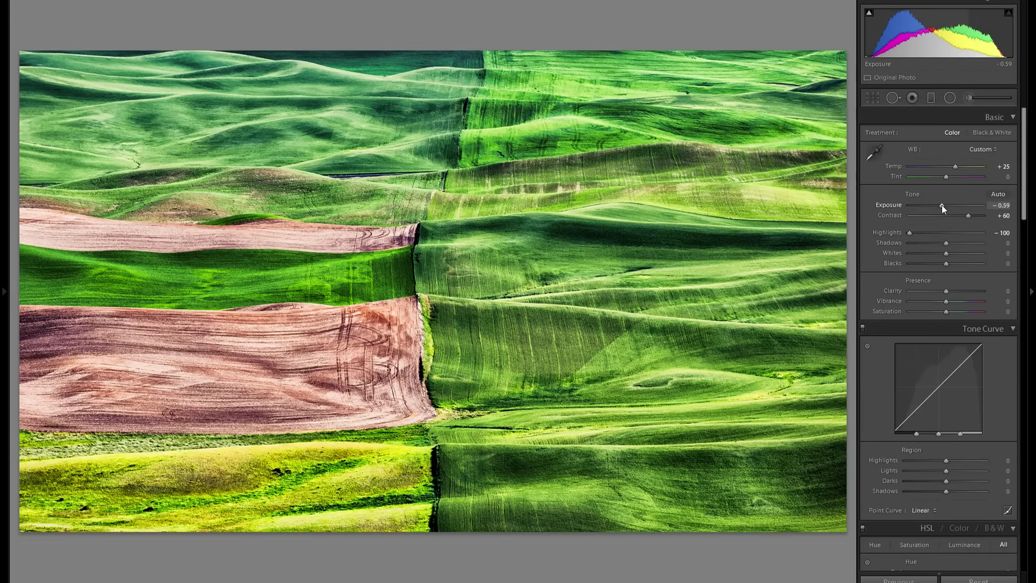
key(y)
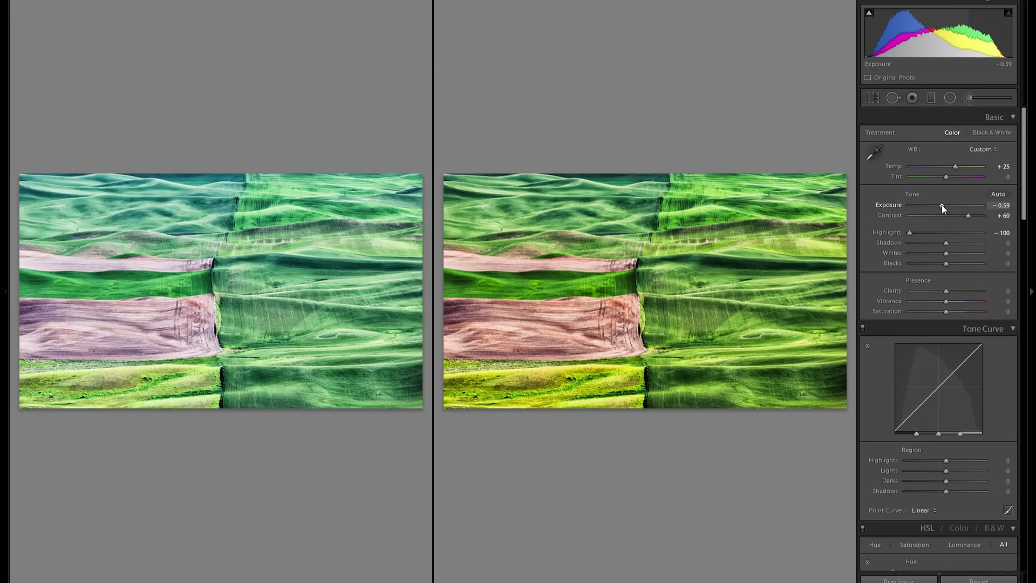
Revert the fields photo to its imported state in the edit history and set its temperature to +4
click(3, 302)
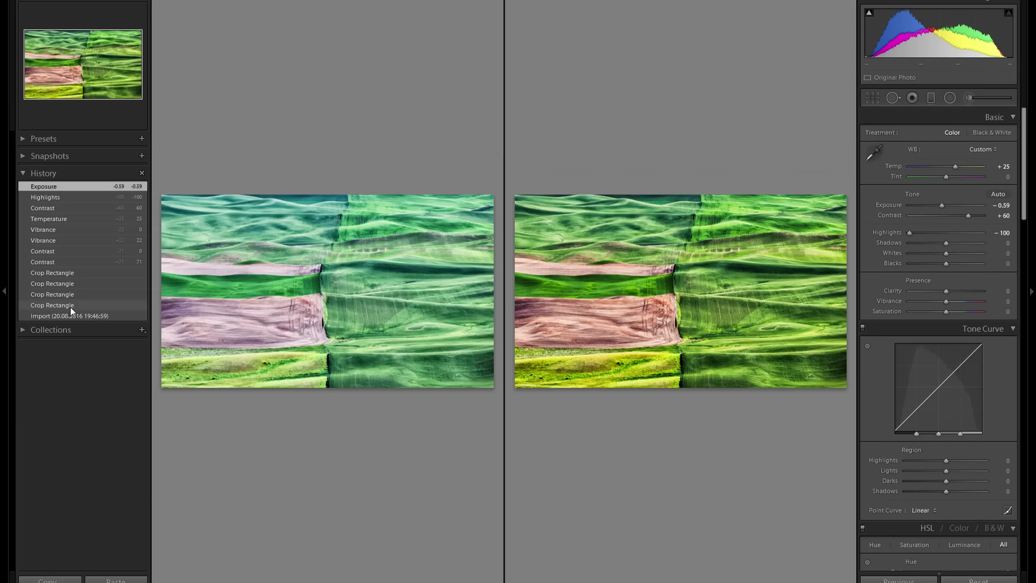
click(75, 316)
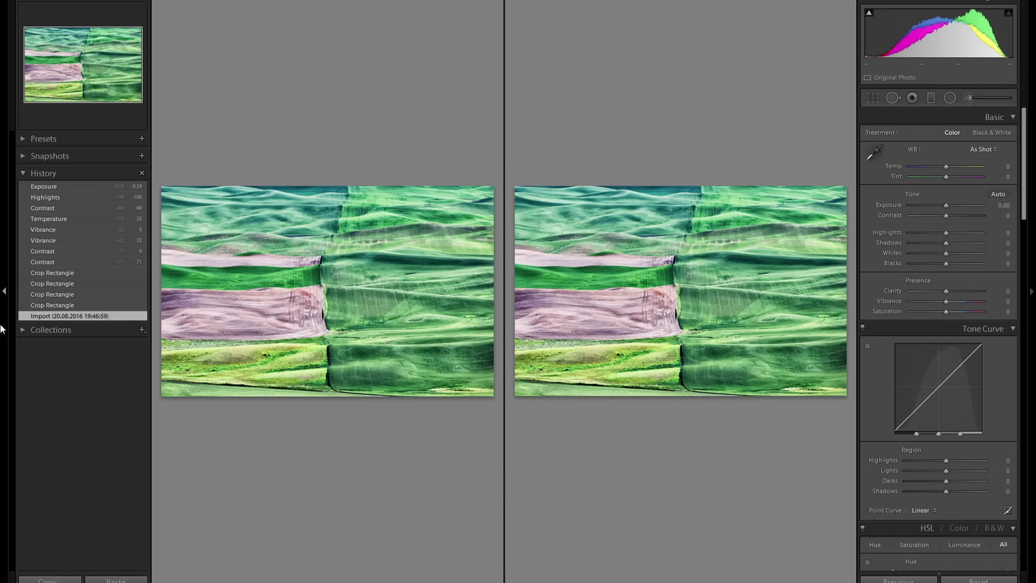
key(F7)
key(y)
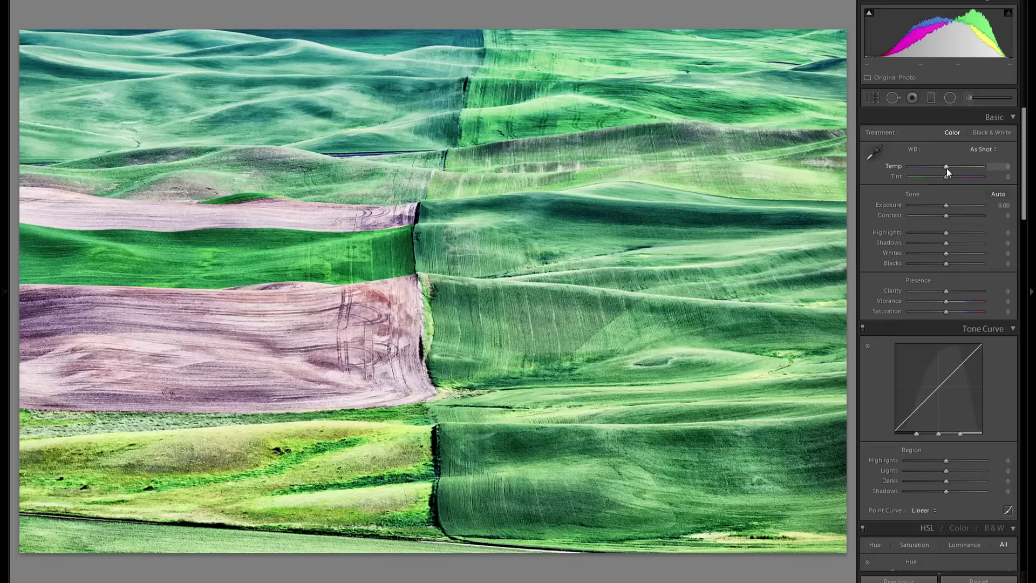
drag(947, 171, 948, 171)
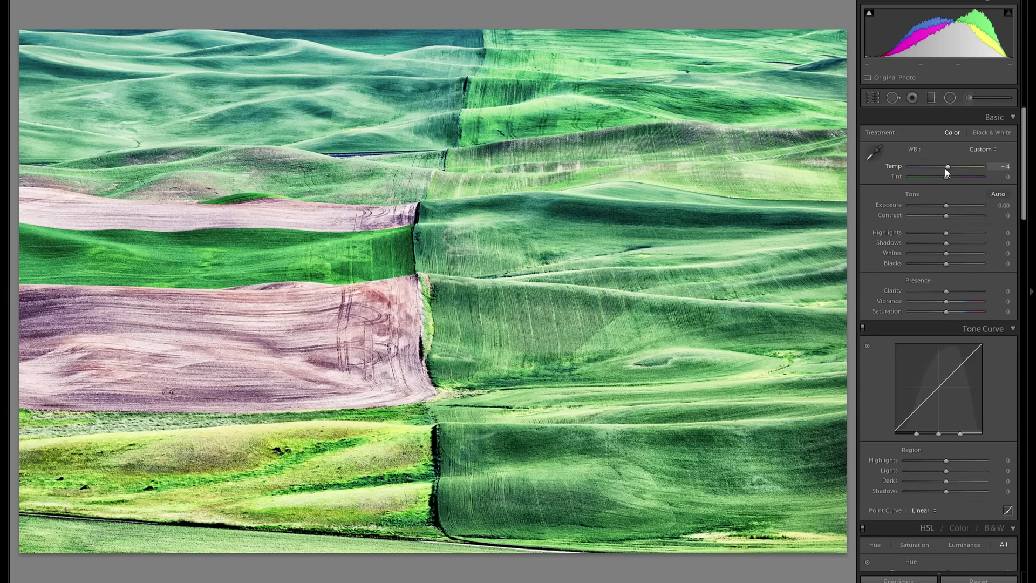
Go to the sunset coast photo and examine the shoreline rocks and the water up close
key(Right)
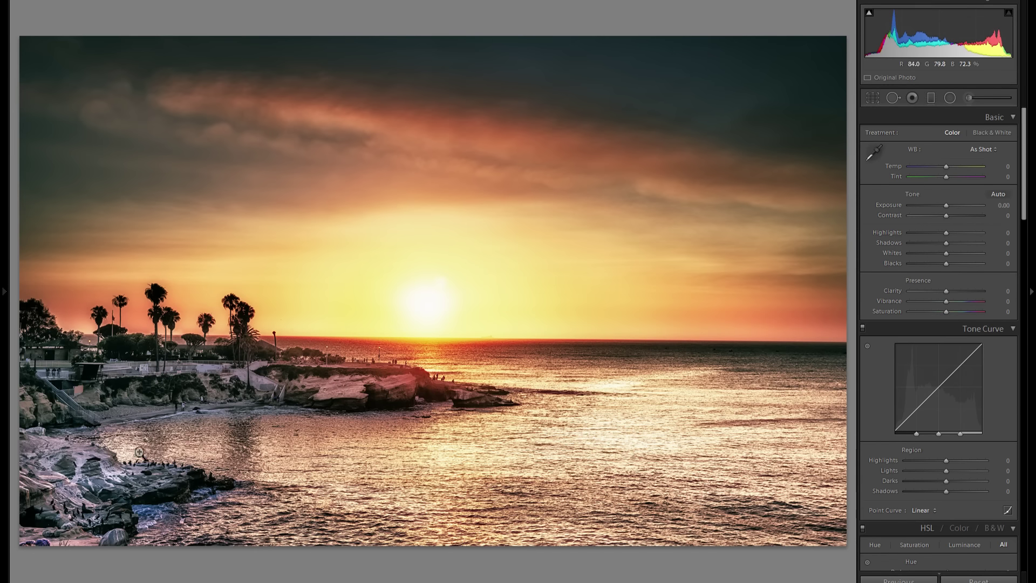
click(137, 402)
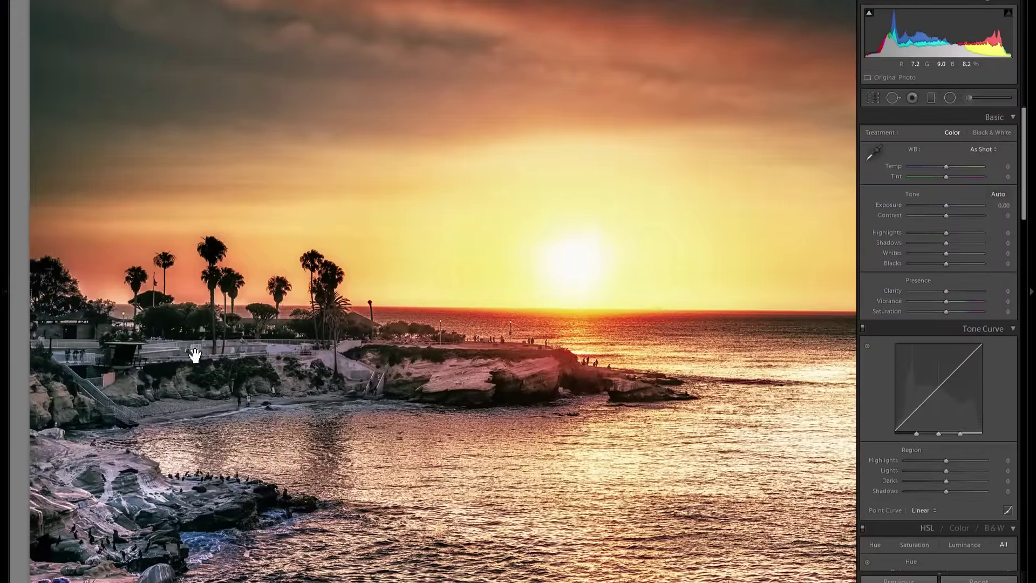
scroll(305, 329, down, 2)
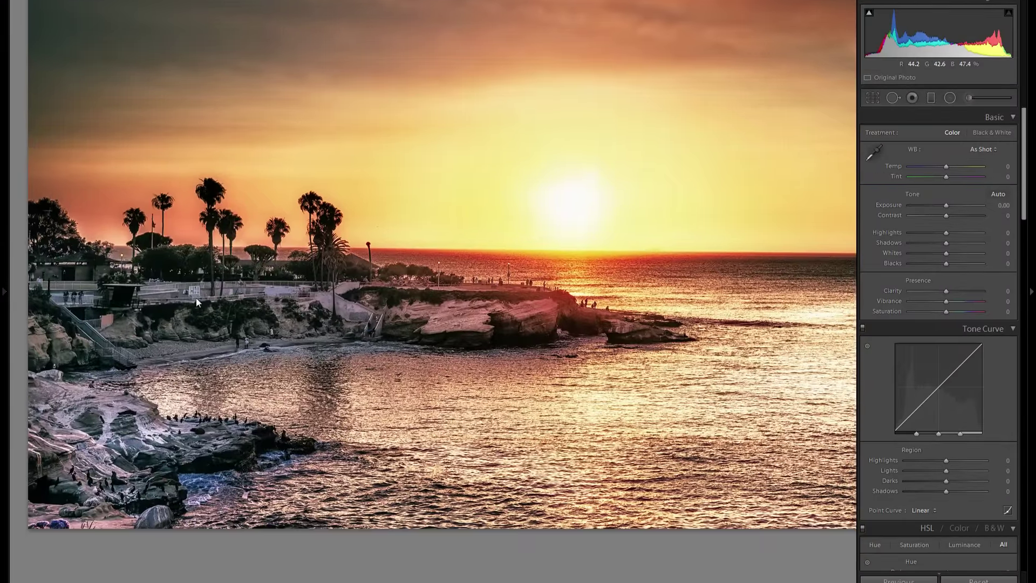
click(305, 349)
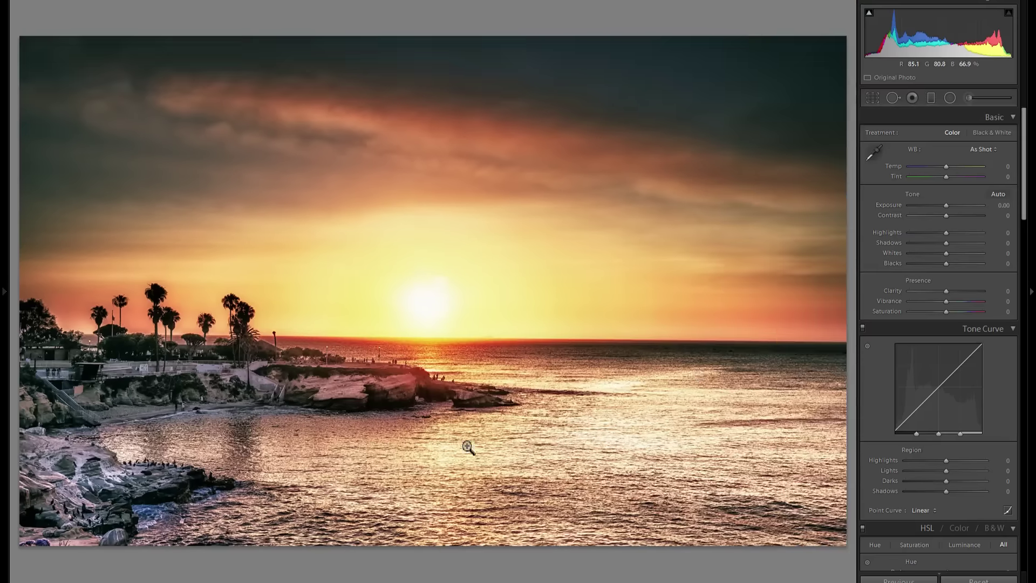
drag(600, 459, 635, 399)
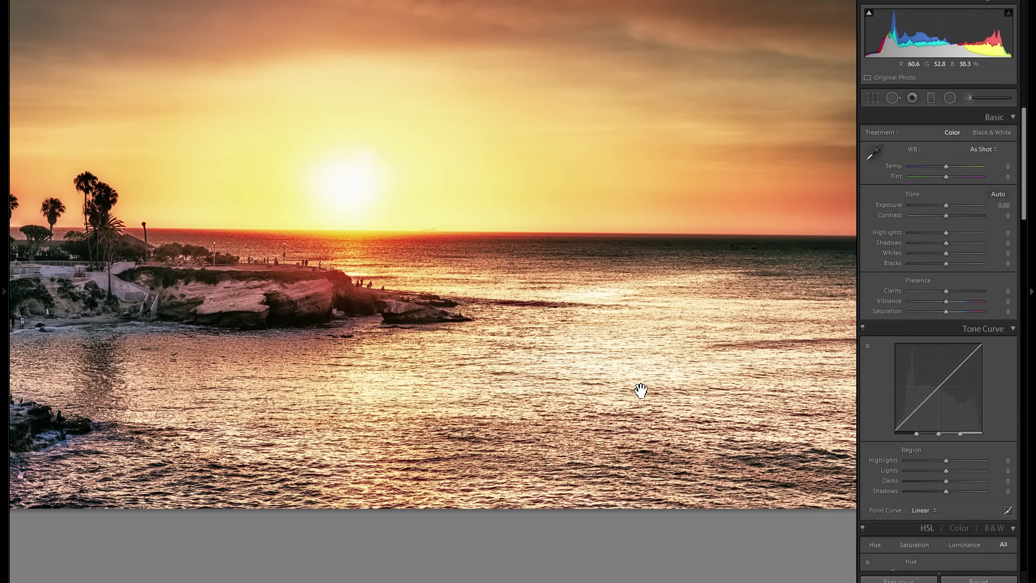
click(640, 389)
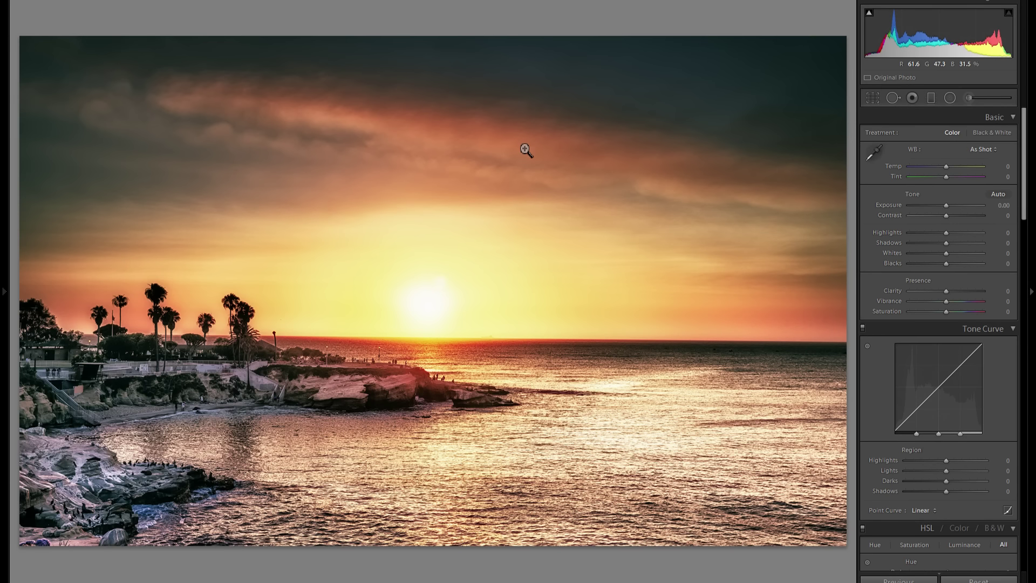
Try a temperature of −22 and an exposure of −1.18 on the sunset photo, and reset both to 0
drag(956, 165, 938, 167)
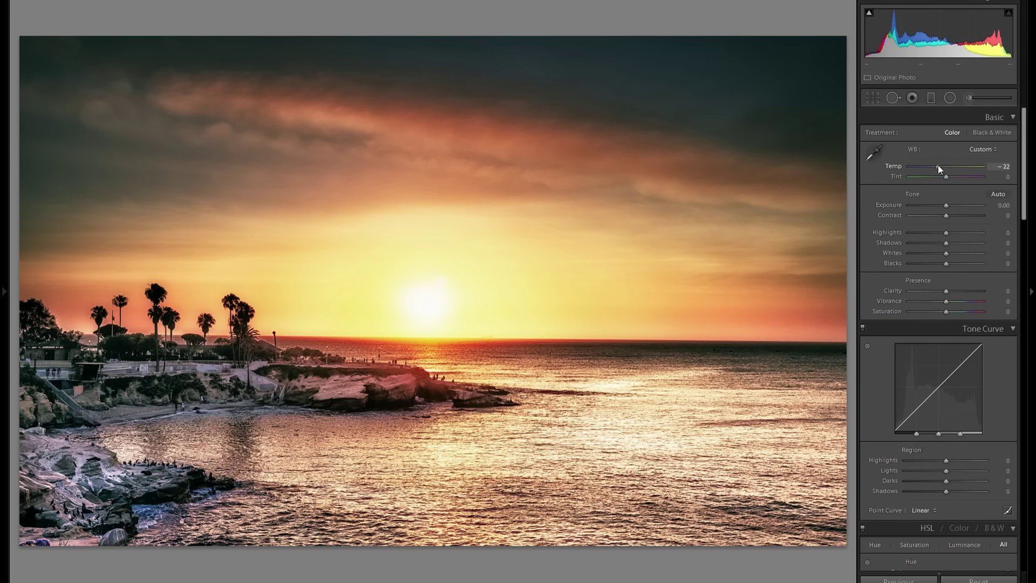
double_click(893, 167)
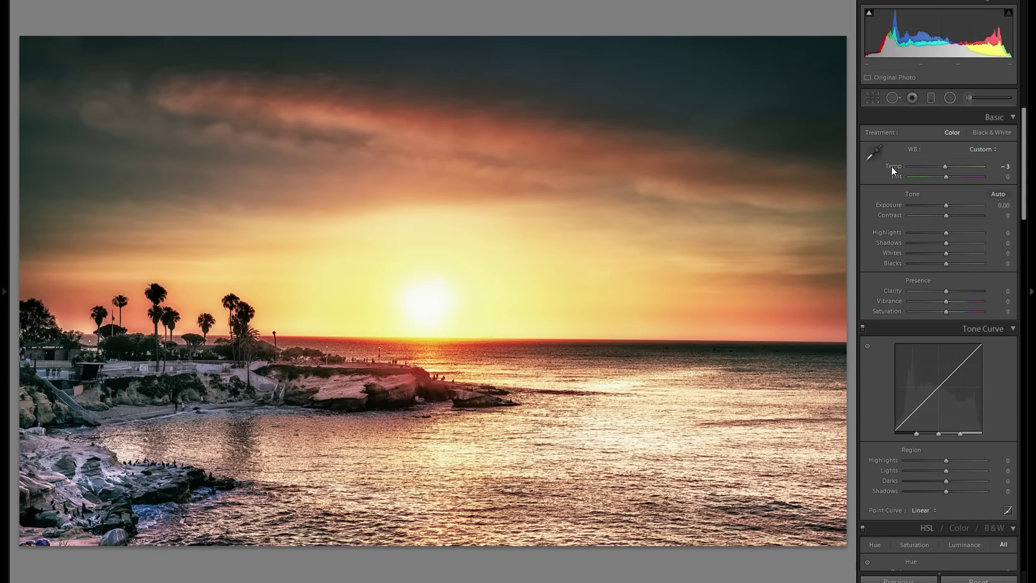
click(967, 99)
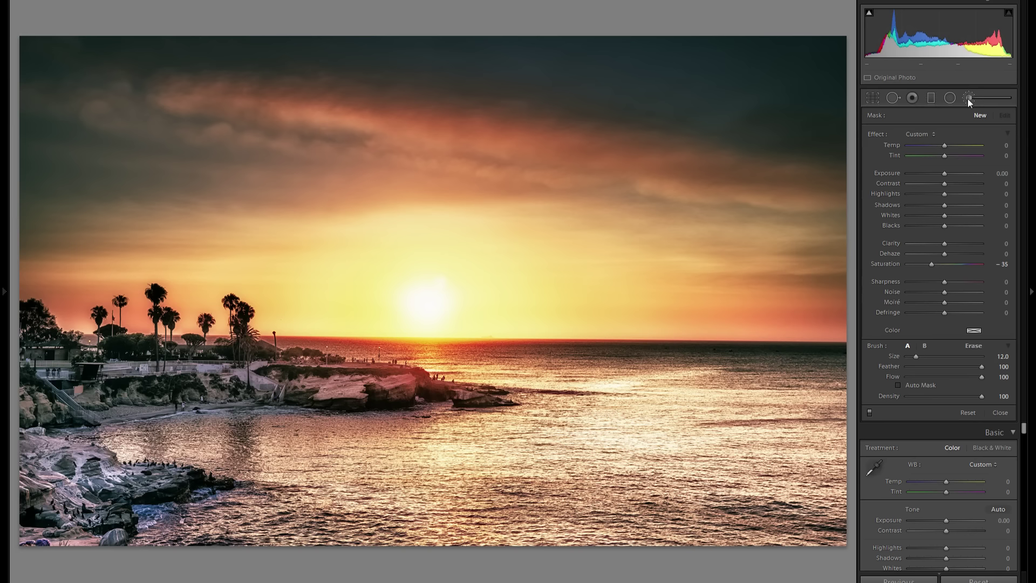
click(966, 99)
drag(945, 204, 938, 207)
double_click(890, 206)
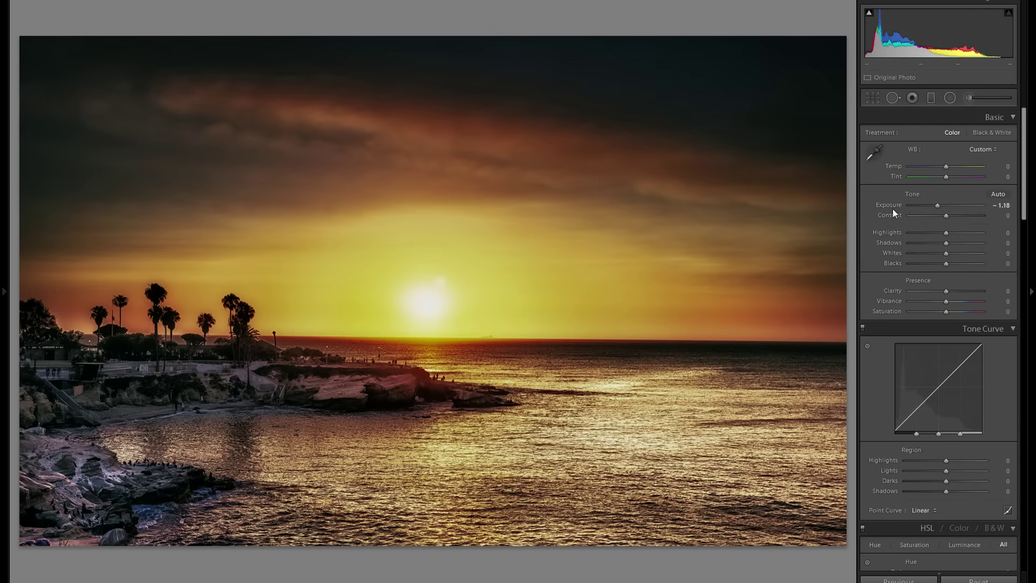
Brighten the upper sky with a size 32 adjustment brush mask, using saturation 0 and exposure 1.18
click(966, 97)
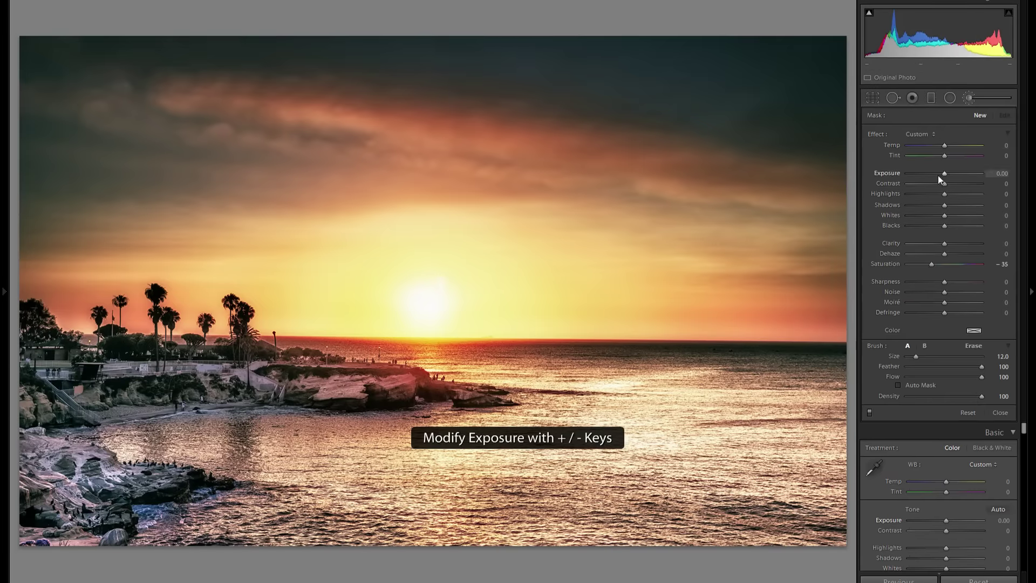
double_click(886, 264)
drag(968, 172, 957, 173)
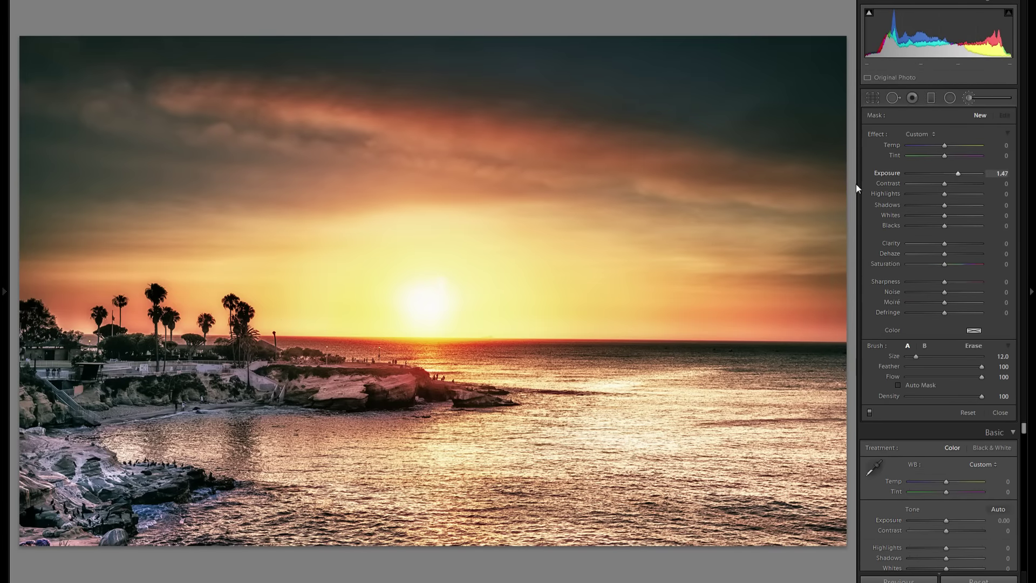
scroll(683, 85, up, 3)
mouse_move(809, 119)
mouse_down()
mouse_move(442, 102)
mouse_move(81, 113)
mouse_up()
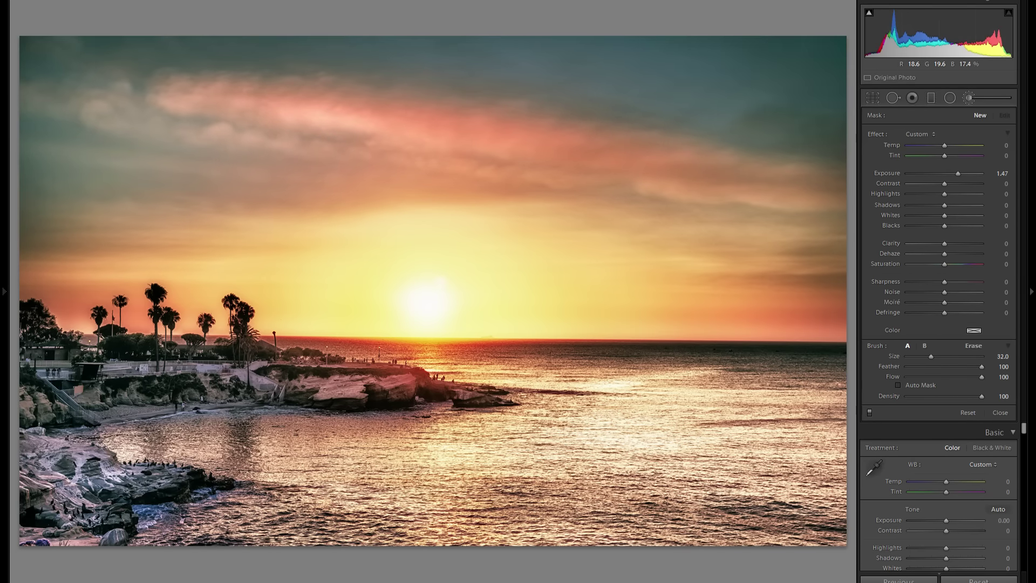
drag(960, 173, 957, 173)
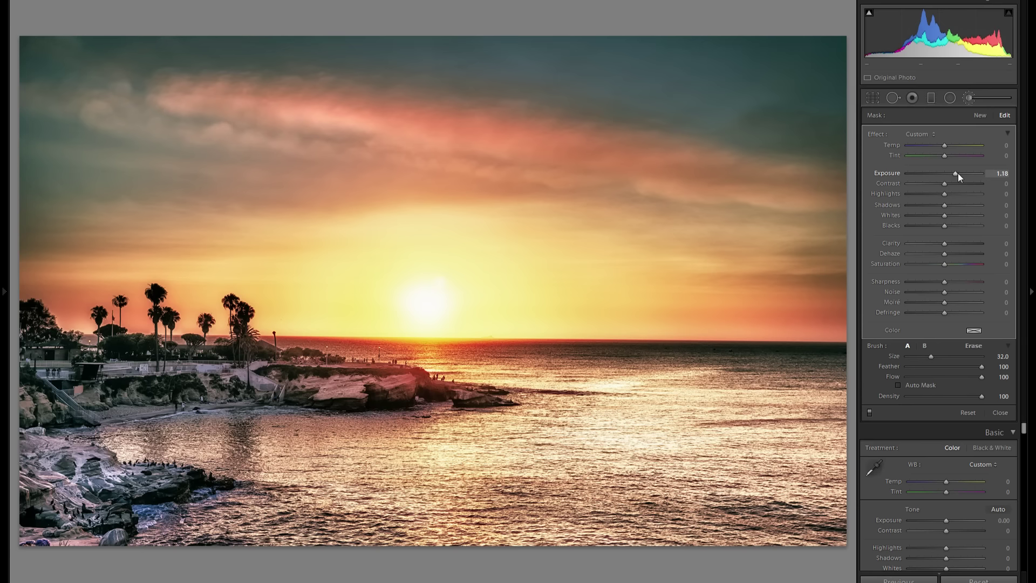
Soften the water with new brush masks at clarity −100, one with exposure −0.23 and another with exposure 0
click(979, 114)
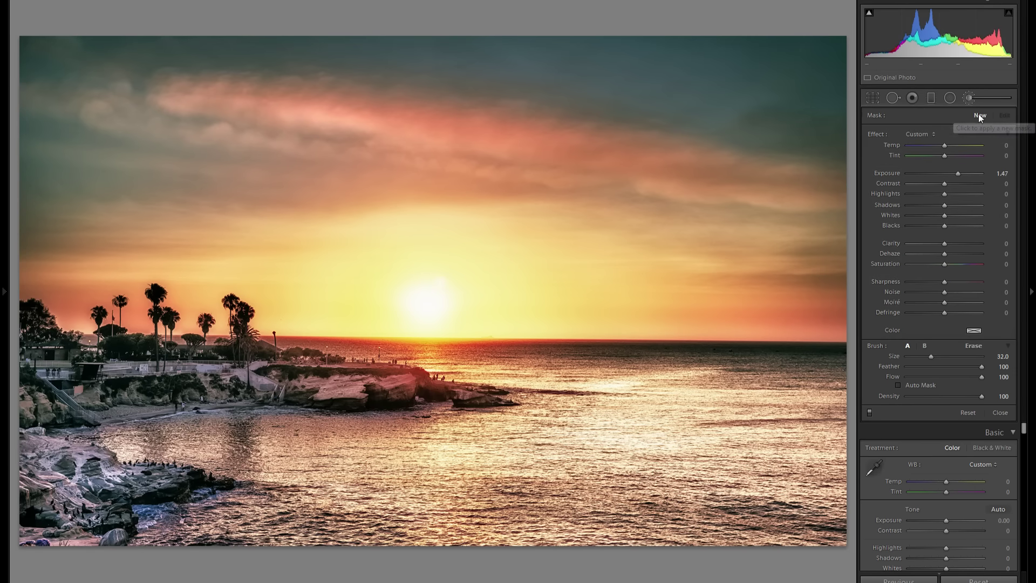
double_click(884, 173)
drag(946, 174, 941, 174)
drag(921, 241, 906, 244)
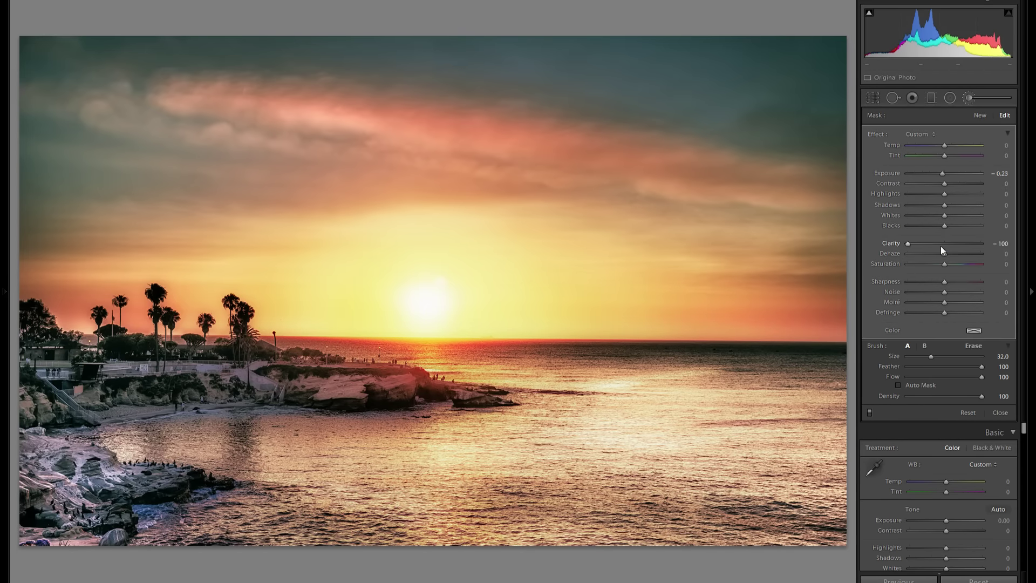
drag(917, 186, 944, 191)
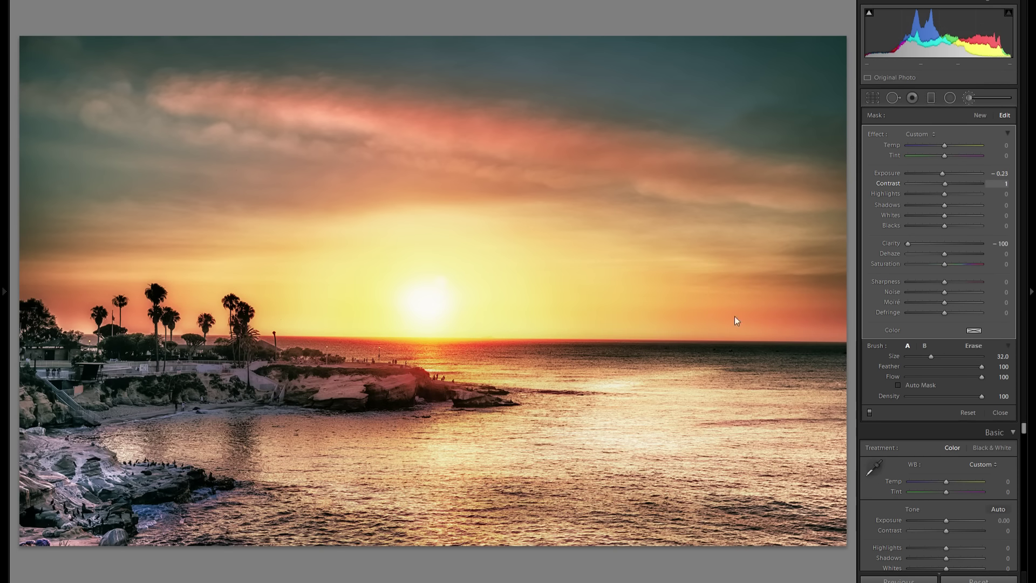
click(978, 115)
double_click(888, 172)
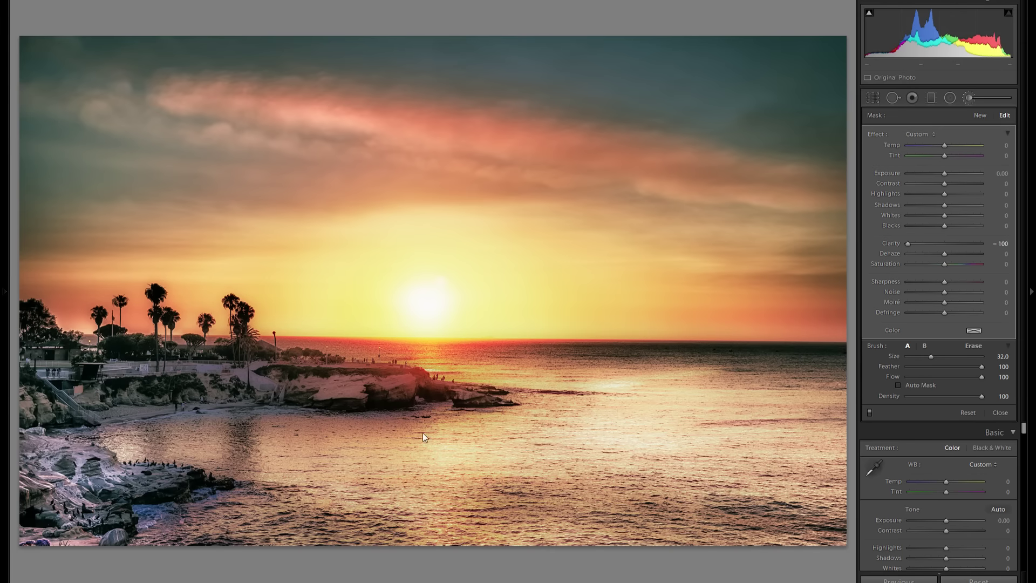
Darken the coast and rocks to a silhouette with a smaller, strongly underexposed brush mask, and set the photo's overall exposure to −0.59
click(968, 96)
click(968, 99)
drag(934, 173, 923, 174)
key(bracketleft)
key(bracketleft)
mouse_move(420, 380)
mouse_down()
mouse_move(108, 367)
mouse_move(59, 410)
mouse_move(81, 485)
mouse_move(161, 518)
mouse_move(122, 455)
mouse_up()
drag(913, 173, 908, 174)
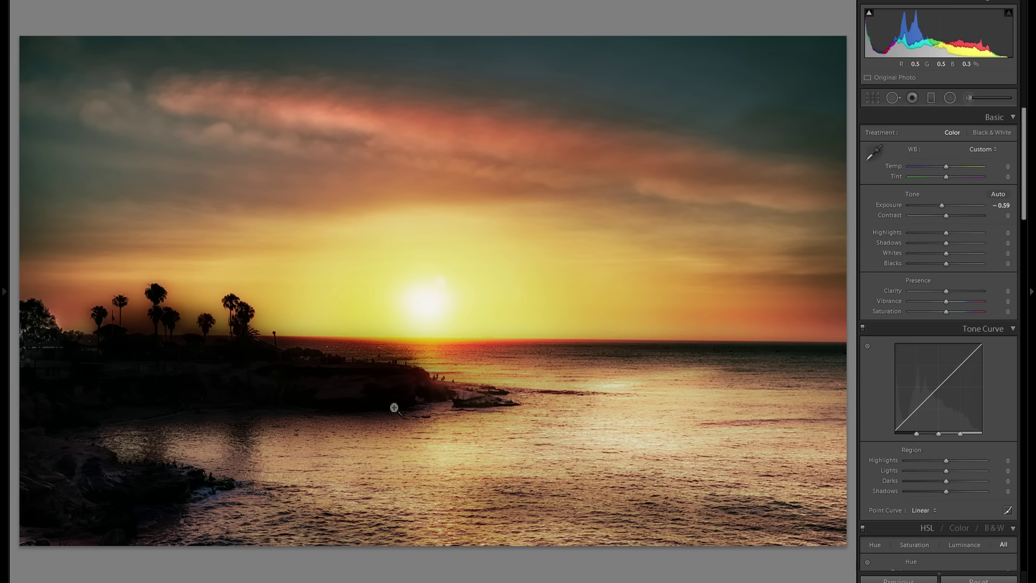
Compare the sunset photo before and after the edits, and go to the photo of the rocky cove
key(y)
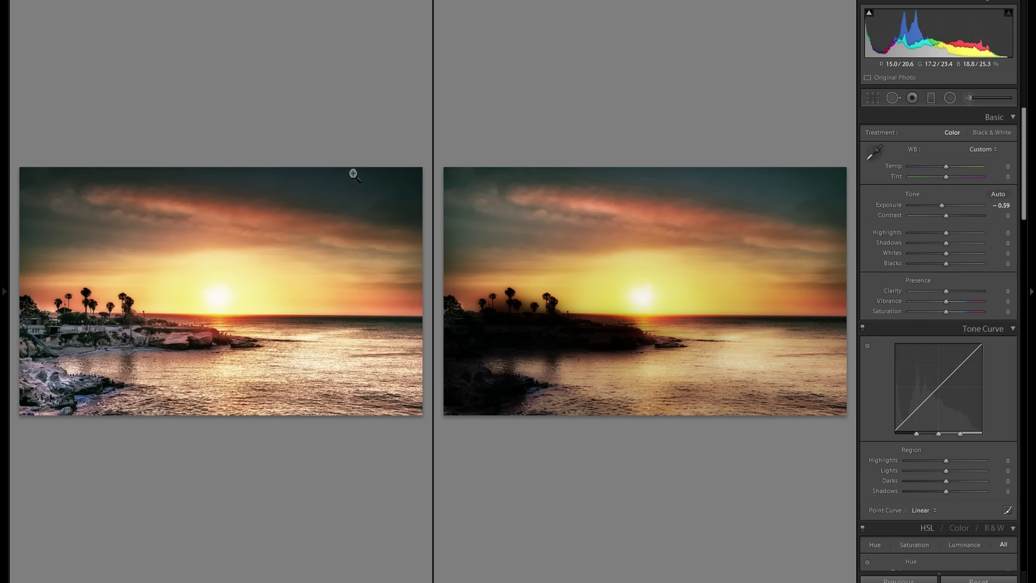
key(y)
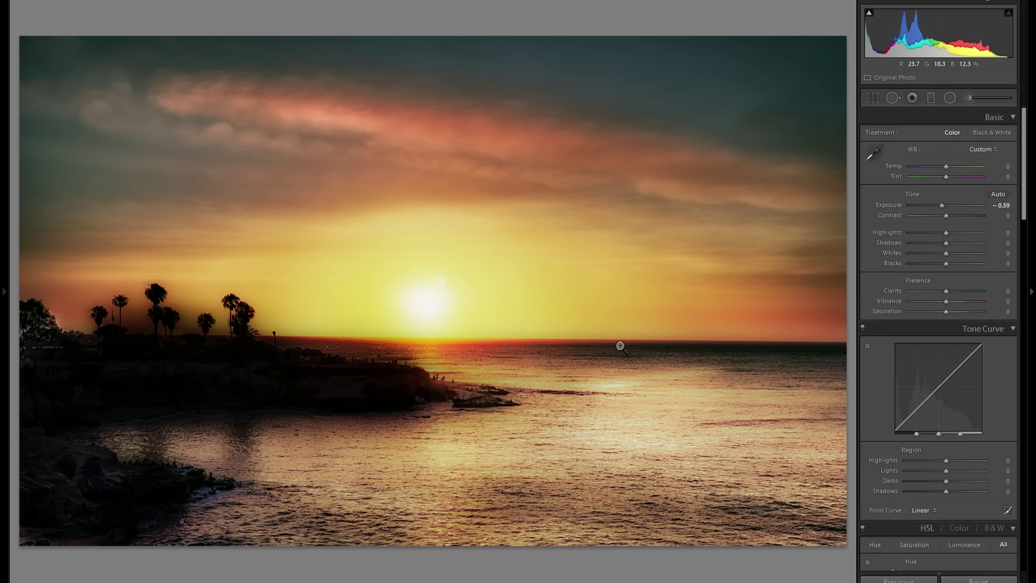
key(y)
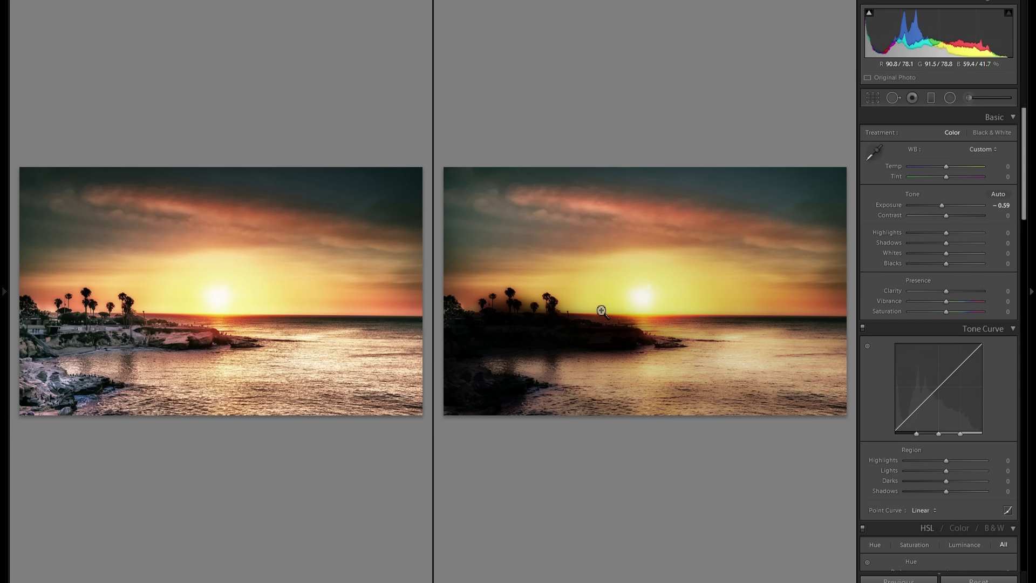
key(y)
key(Right)
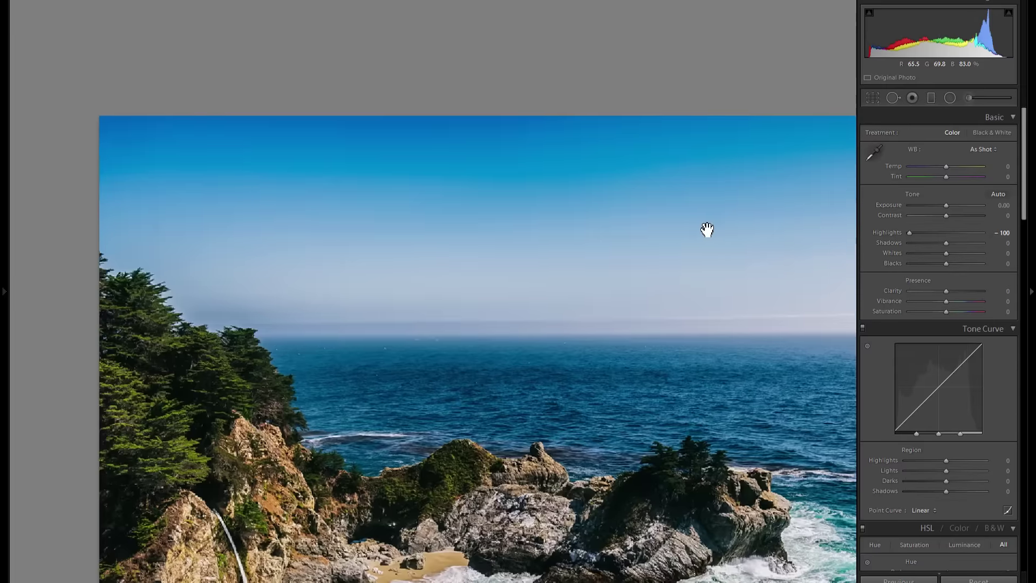
Try cropping a strip of surf and beach off the lower edge of the rocky cove photo
click(705, 231)
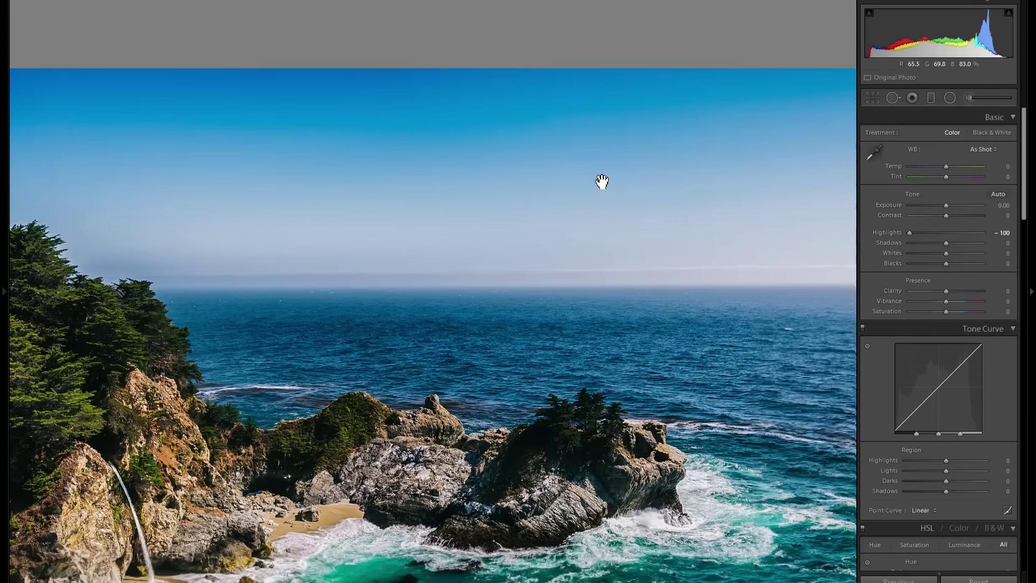
click(571, 198)
click(524, 197)
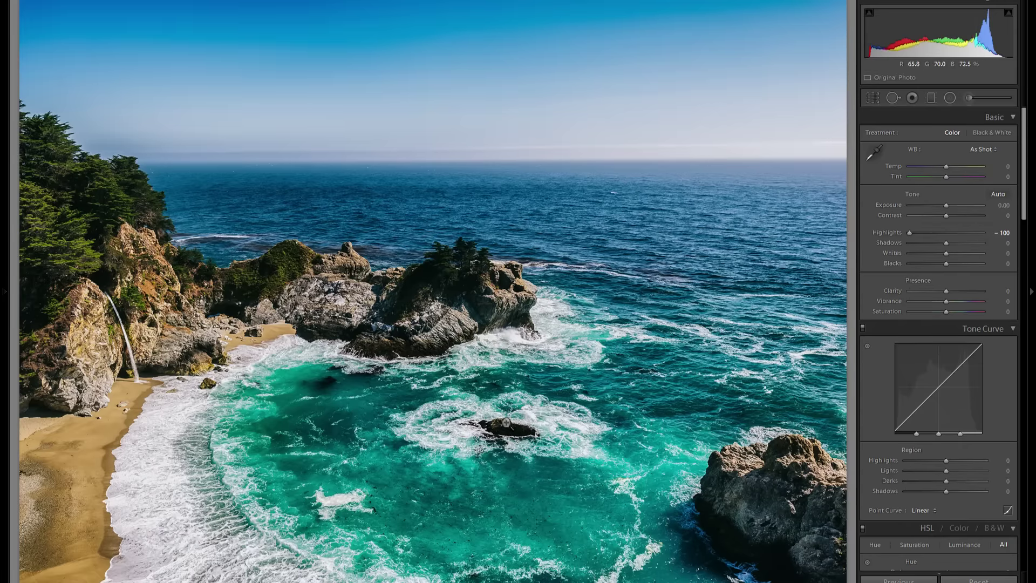
click(876, 98)
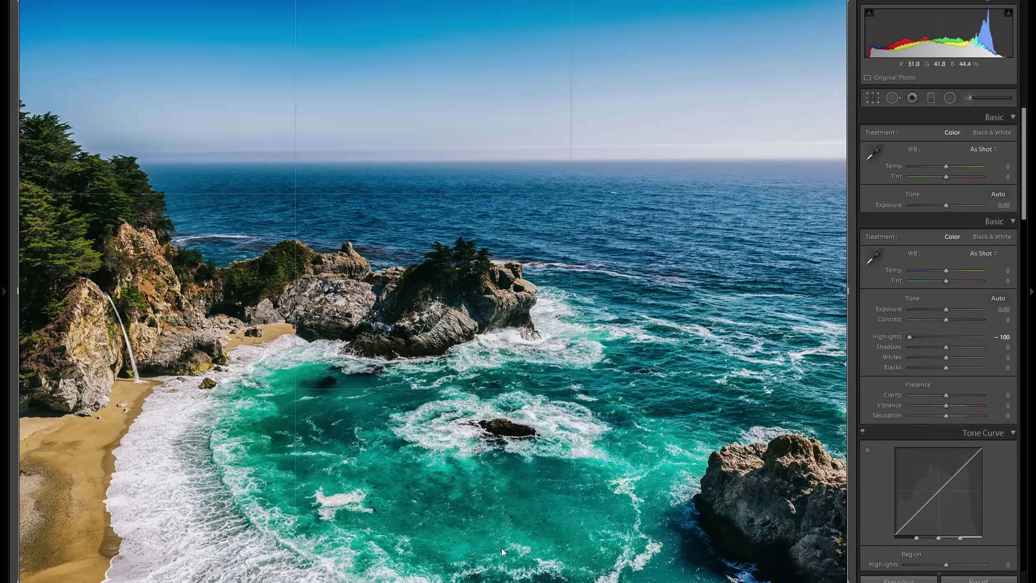
drag(451, 580, 451, 539)
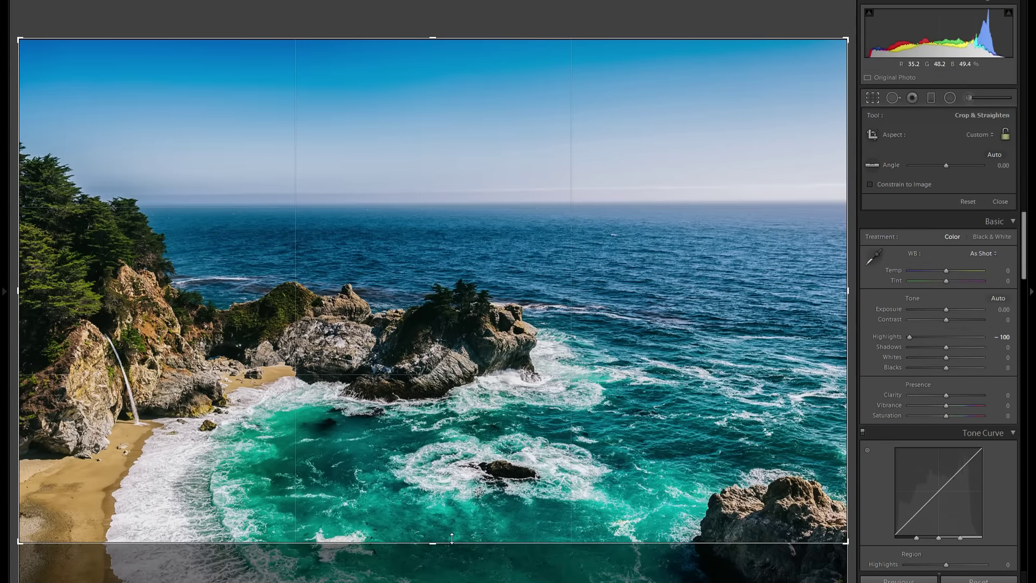
key(Return)
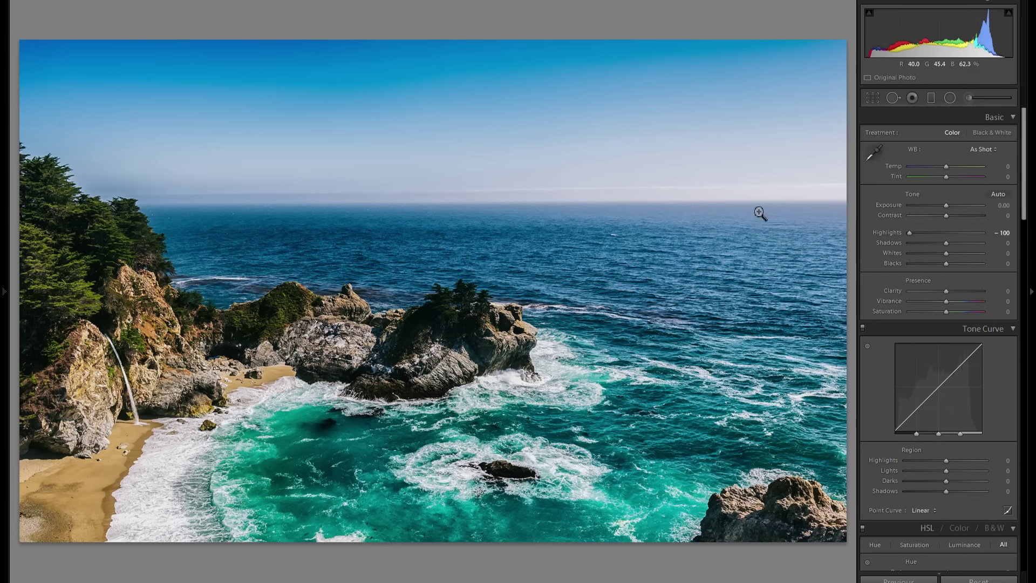
Extend the crop of the cove photo back down to restore the removed strip
click(873, 98)
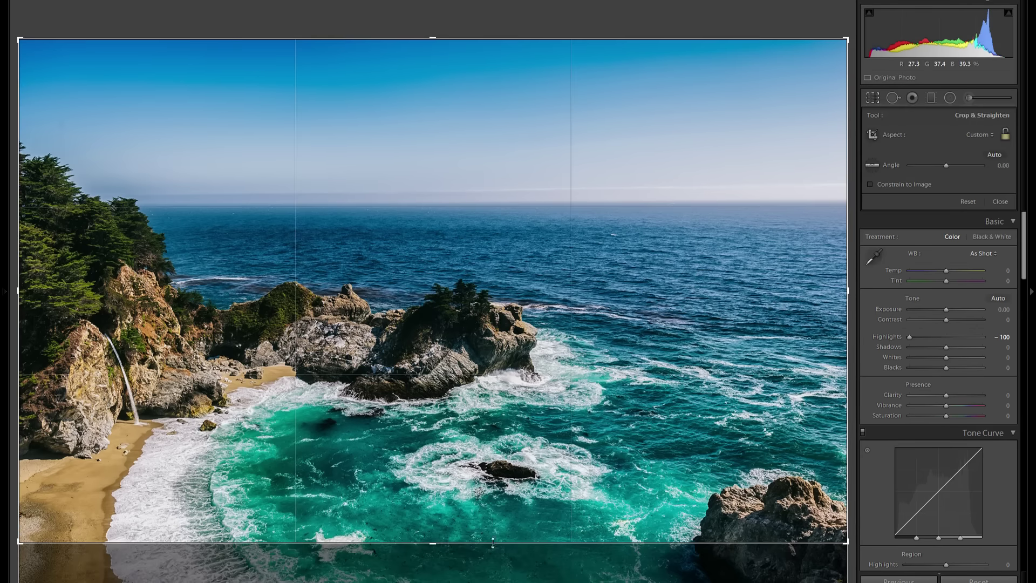
drag(495, 539, 480, 578)
key(Return)
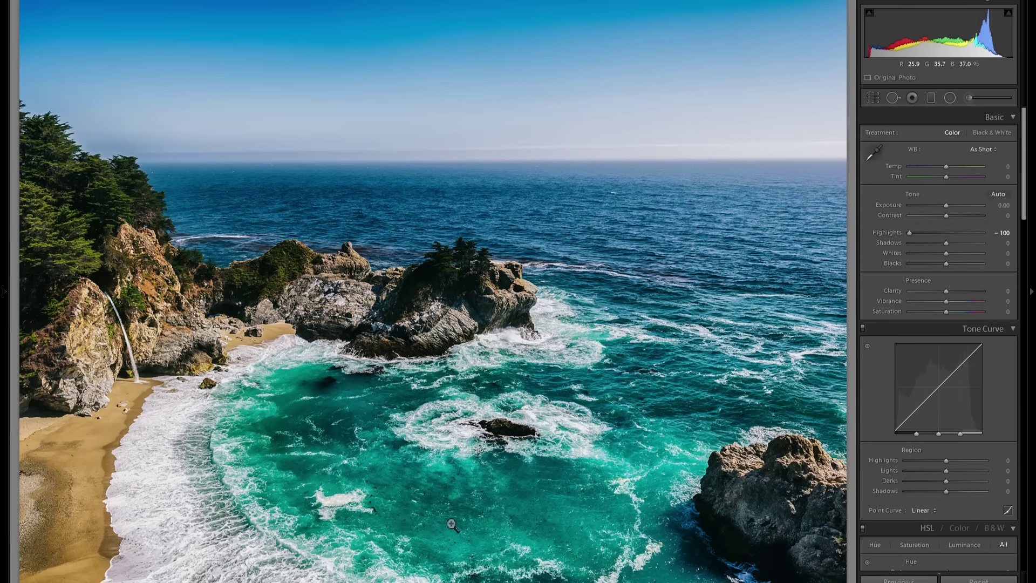
Try a slightly narrower crop along the cove photo's lower edge and revert it
click(879, 101)
drag(468, 580, 451, 550)
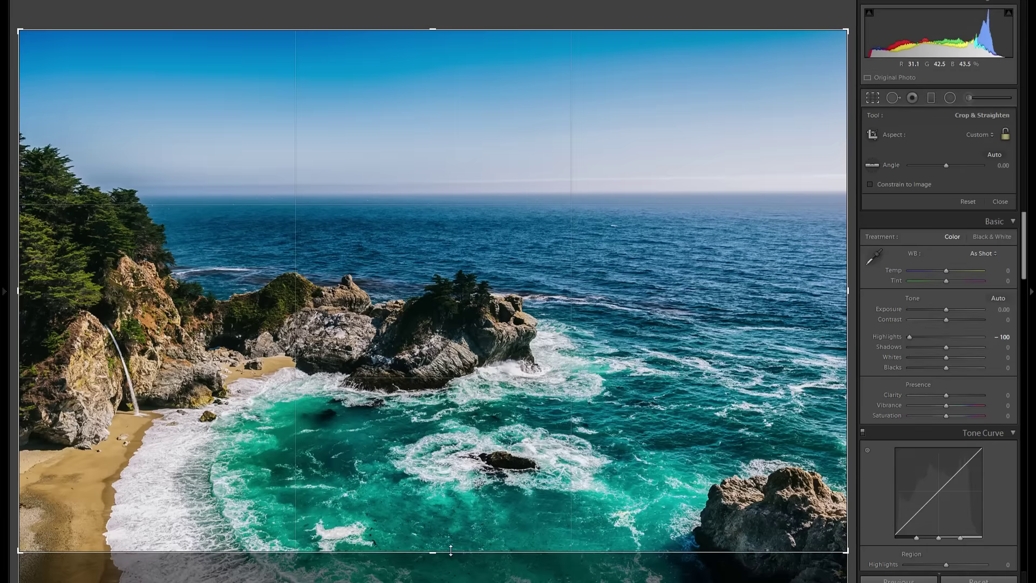
key(Return)
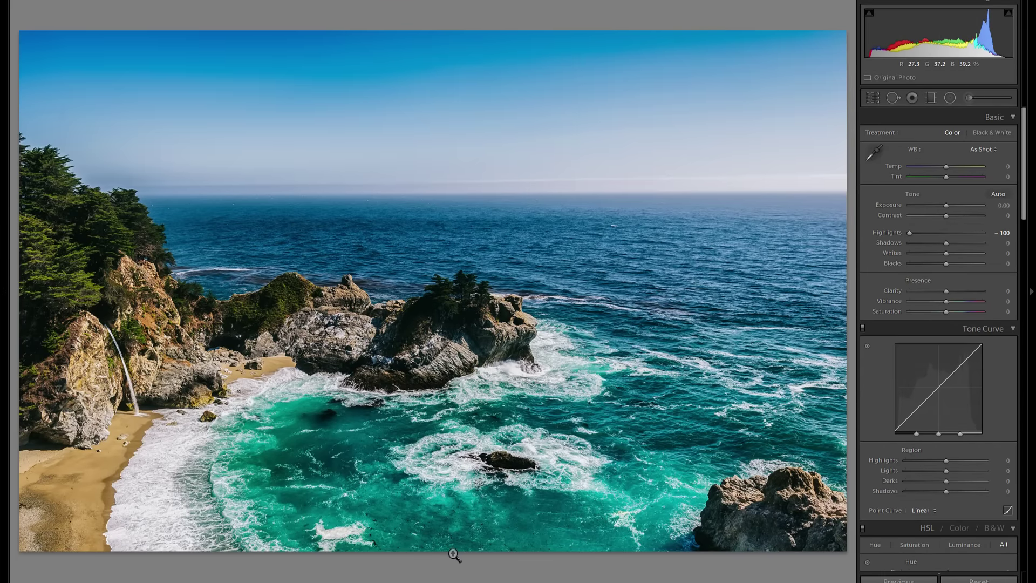
key(r)
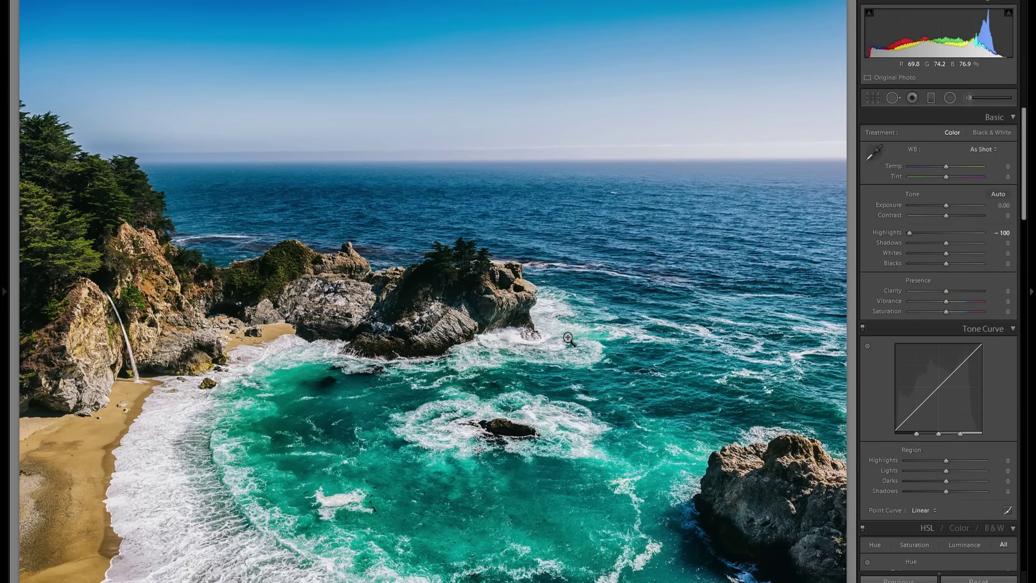
Go to the coastal bridge photo and examine the sea, clouds, hills, cliffs and bridge at close range
key(Right)
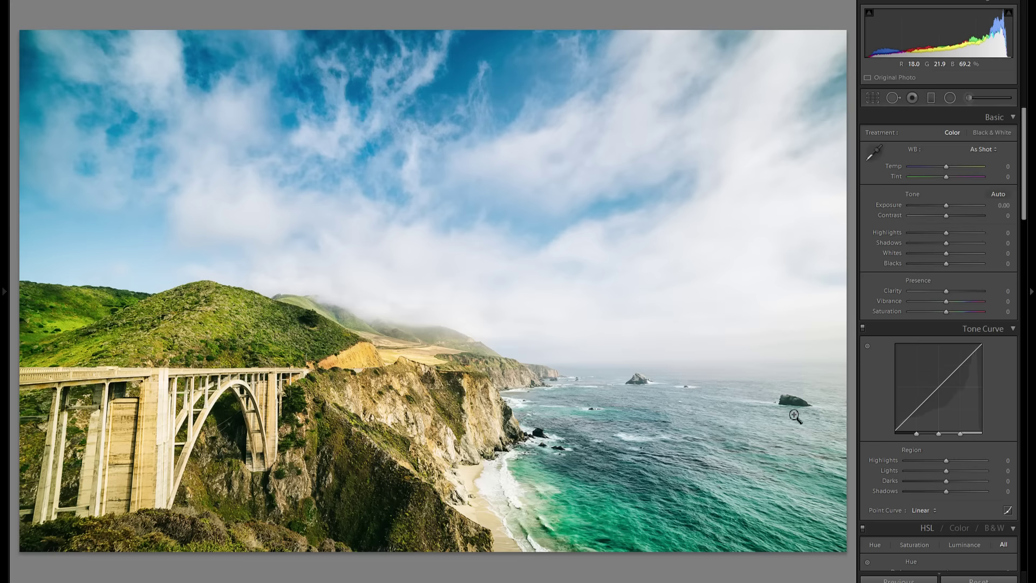
click(652, 504)
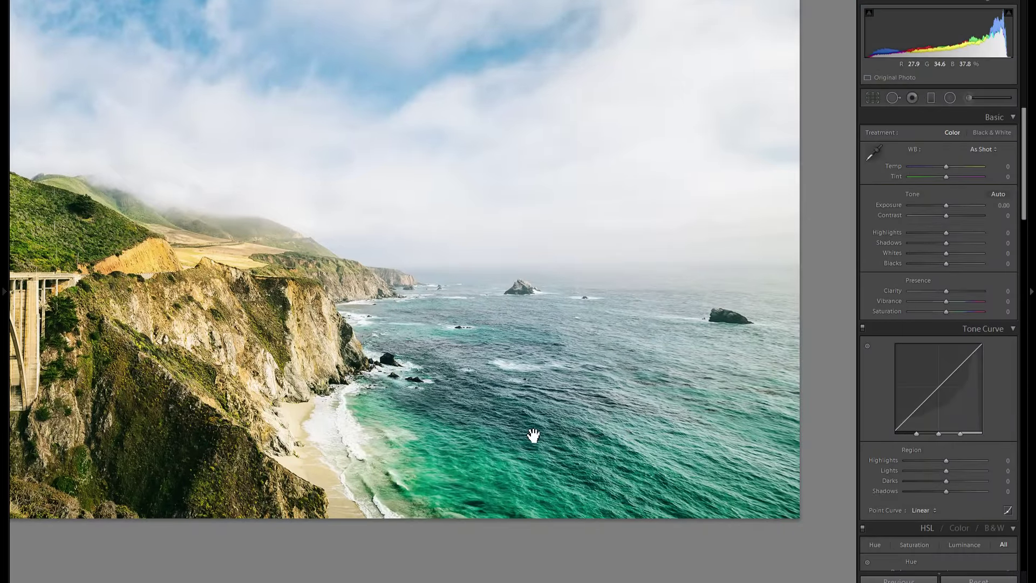
drag(530, 435, 476, 351)
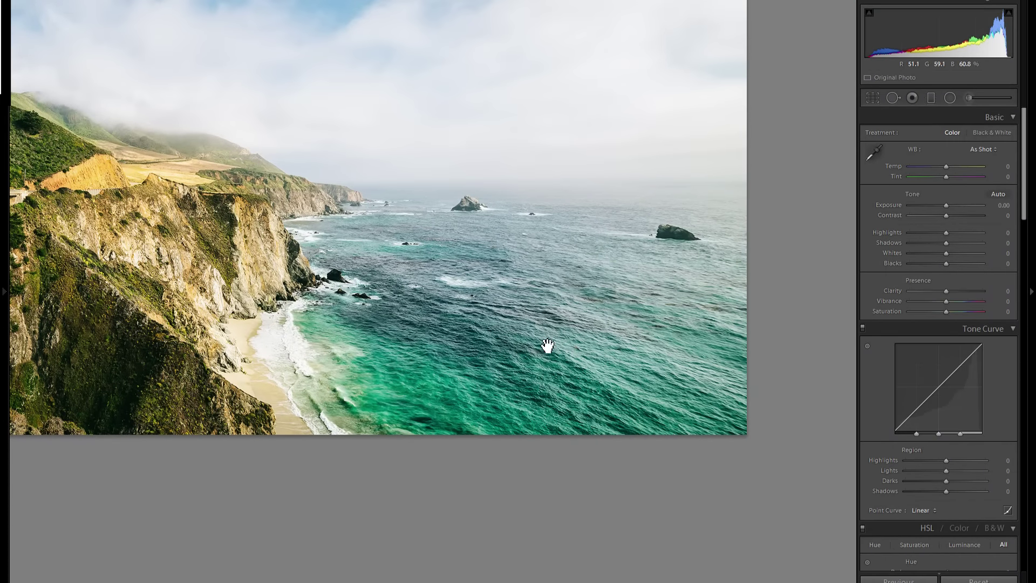
drag(545, 347, 495, 311)
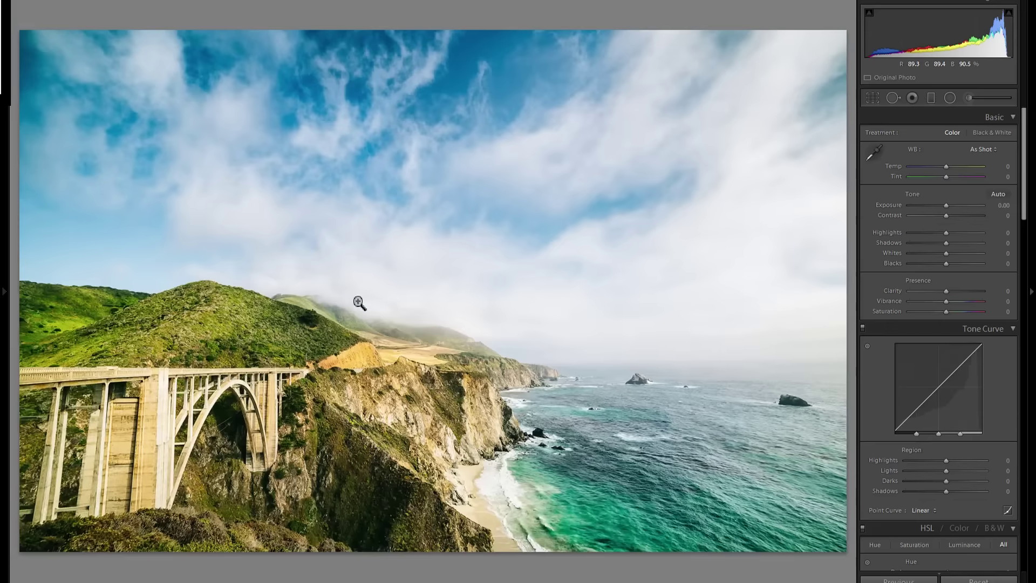
click(289, 269)
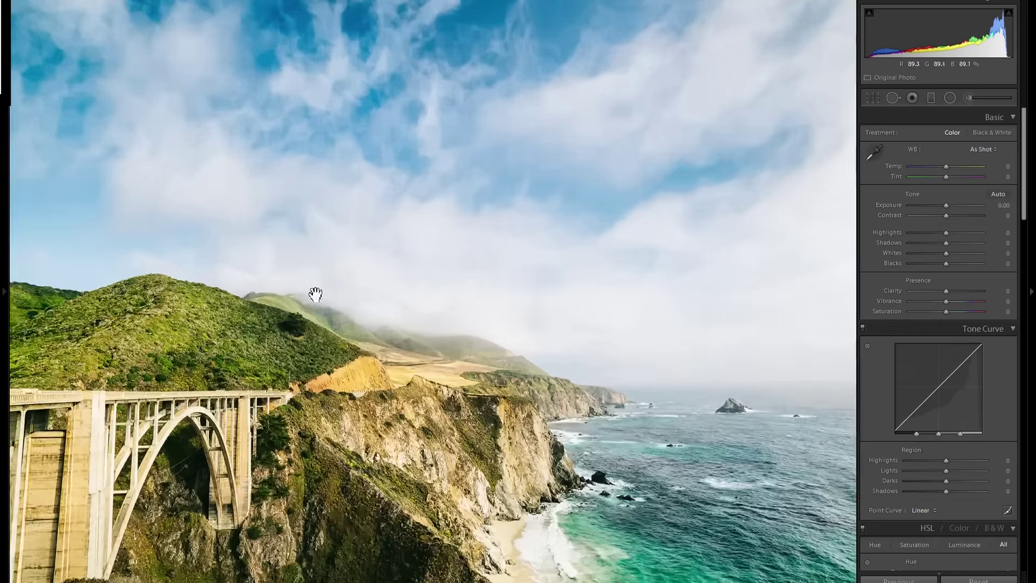
drag(373, 346, 389, 316)
click(390, 316)
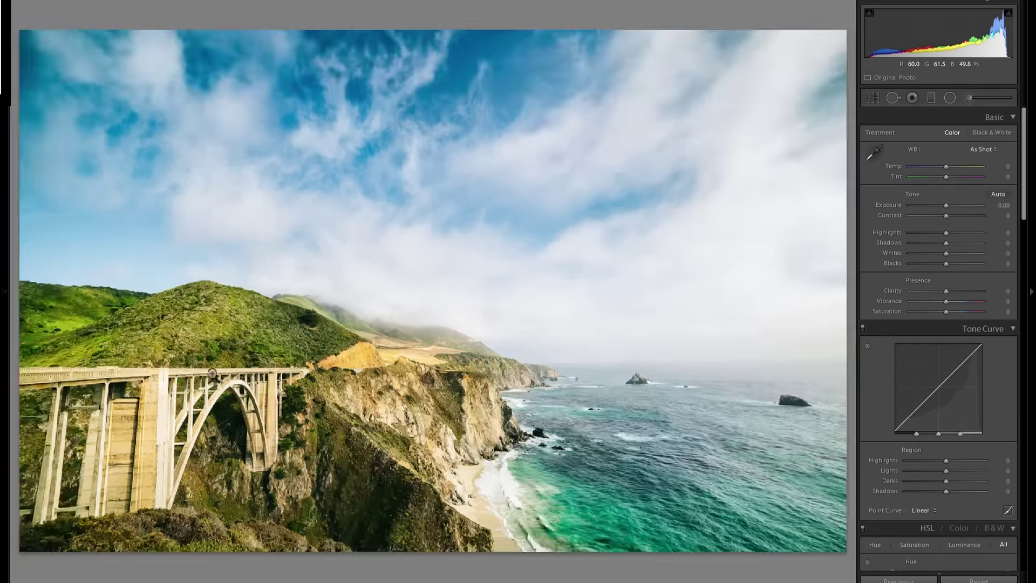
click(344, 534)
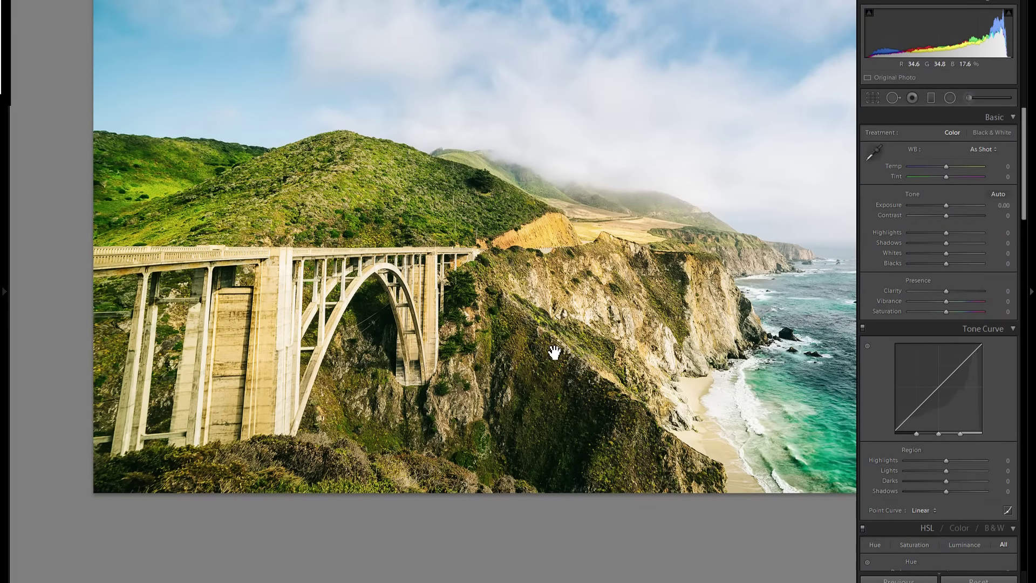
click(545, 315)
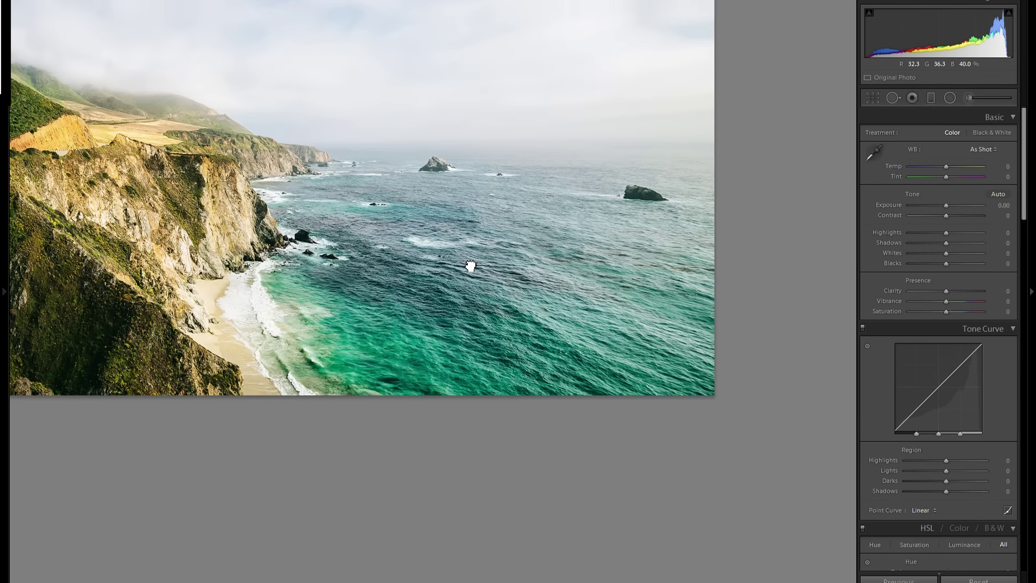
drag(474, 264, 396, 341)
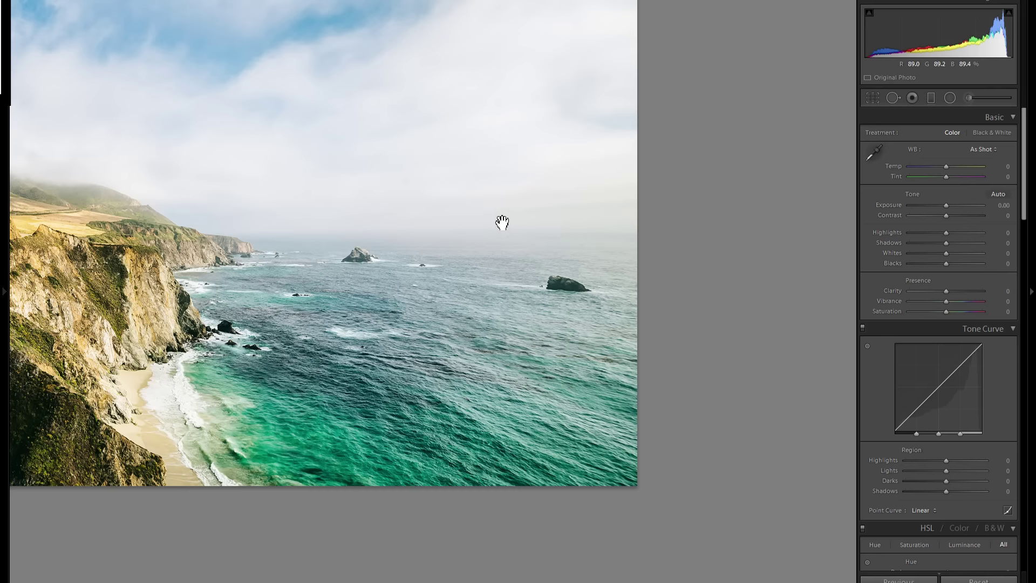
drag(432, 227, 473, 268)
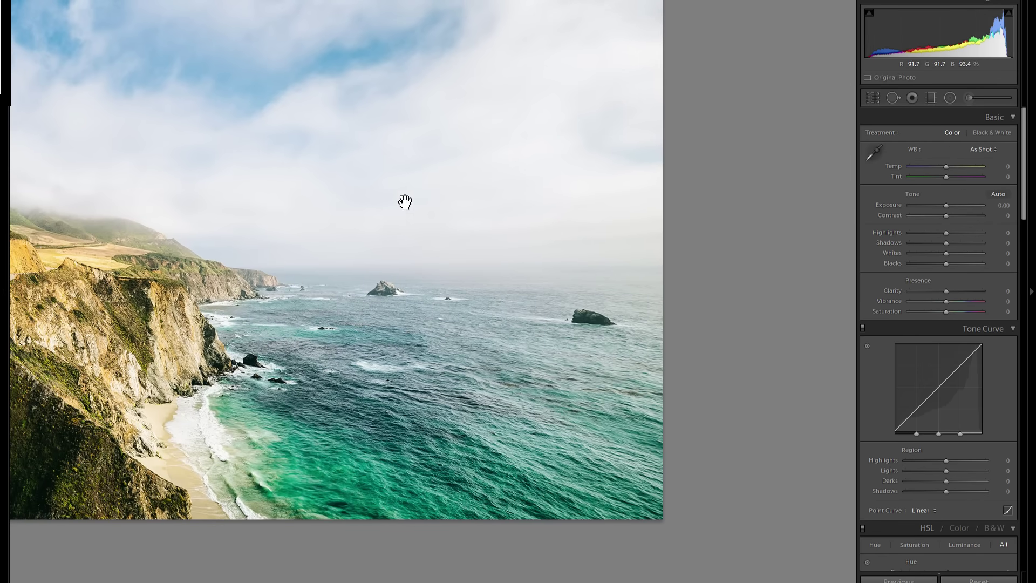
drag(372, 203, 465, 214)
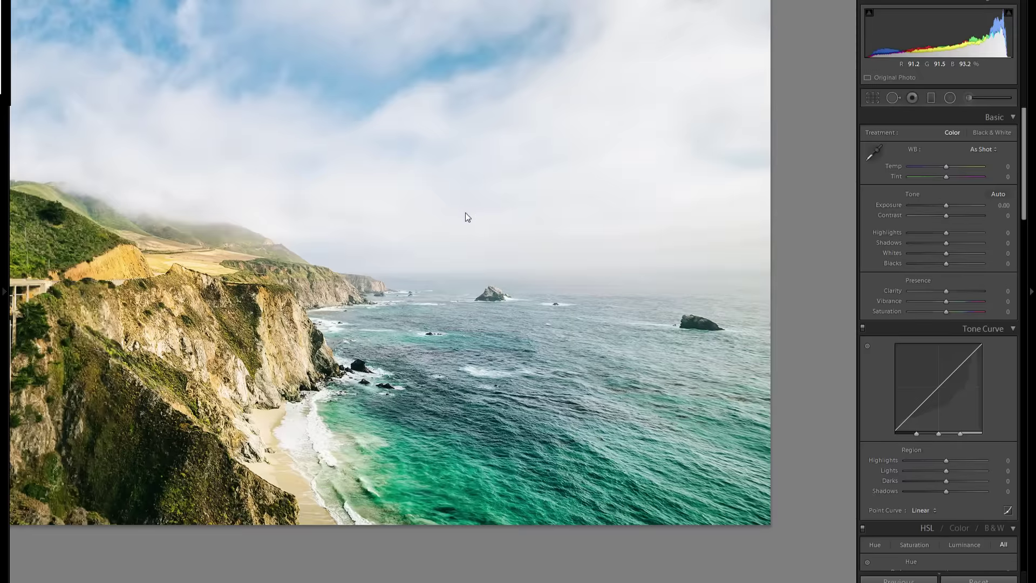
drag(594, 281, 521, 283)
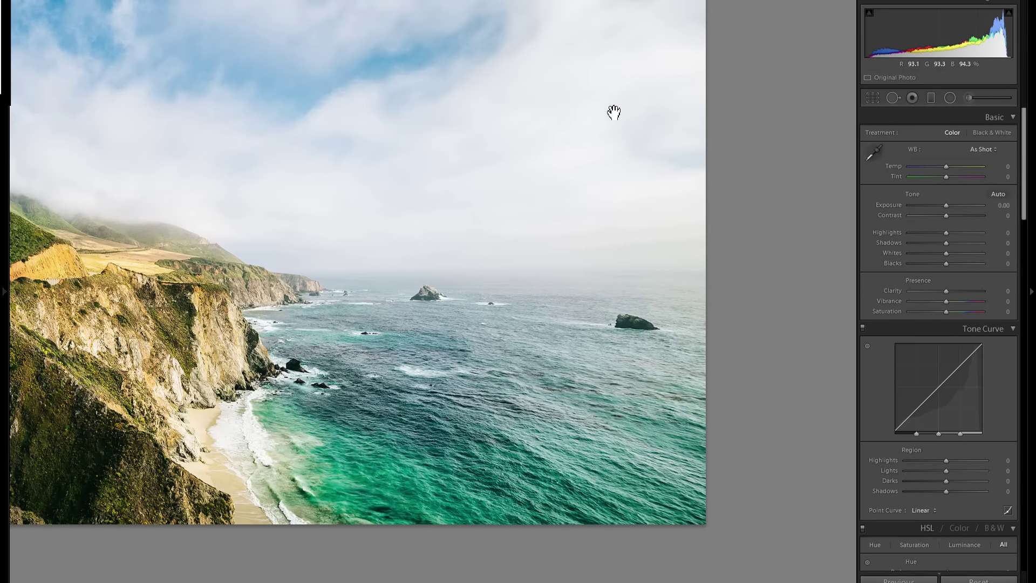
click(492, 146)
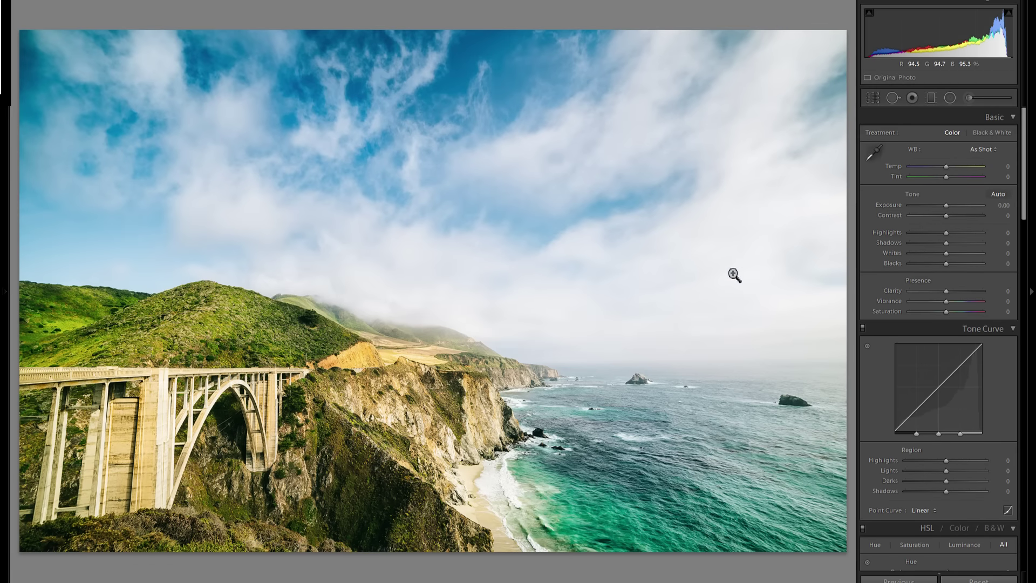
Try the bridge photo with overall highlights at −100 and reset them to 0
drag(945, 233, 755, 246)
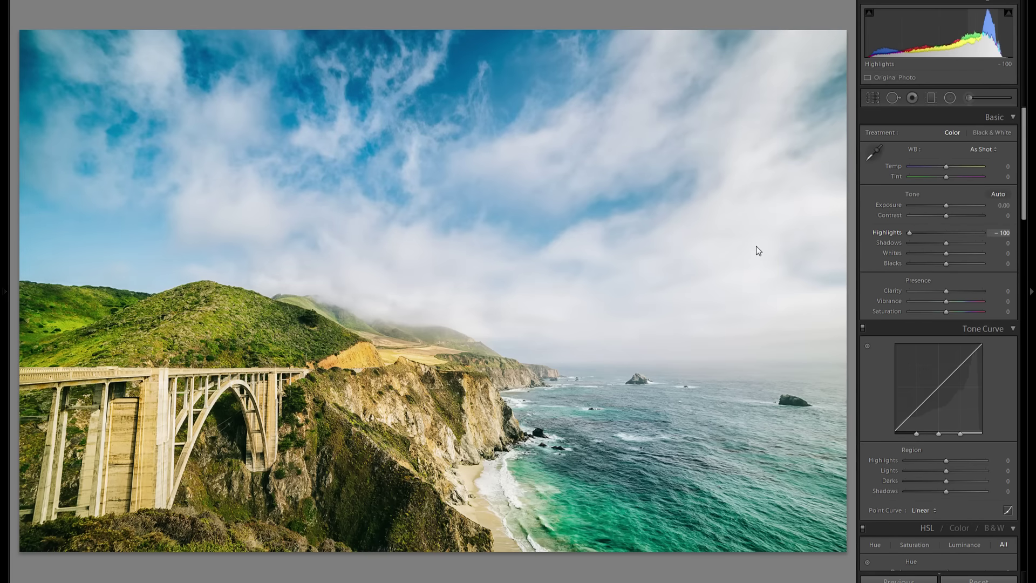
double_click(888, 232)
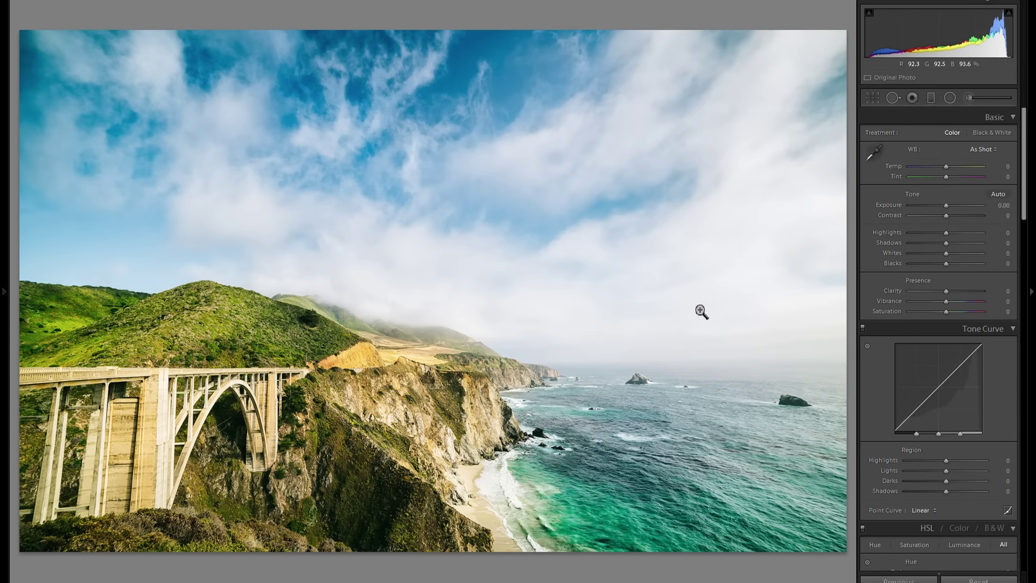
Tone down the bridge with a size 15 adjustment brush mask at exposure −0.35 and highlights −87, and go to the granite dome photo
click(979, 105)
double_click(892, 181)
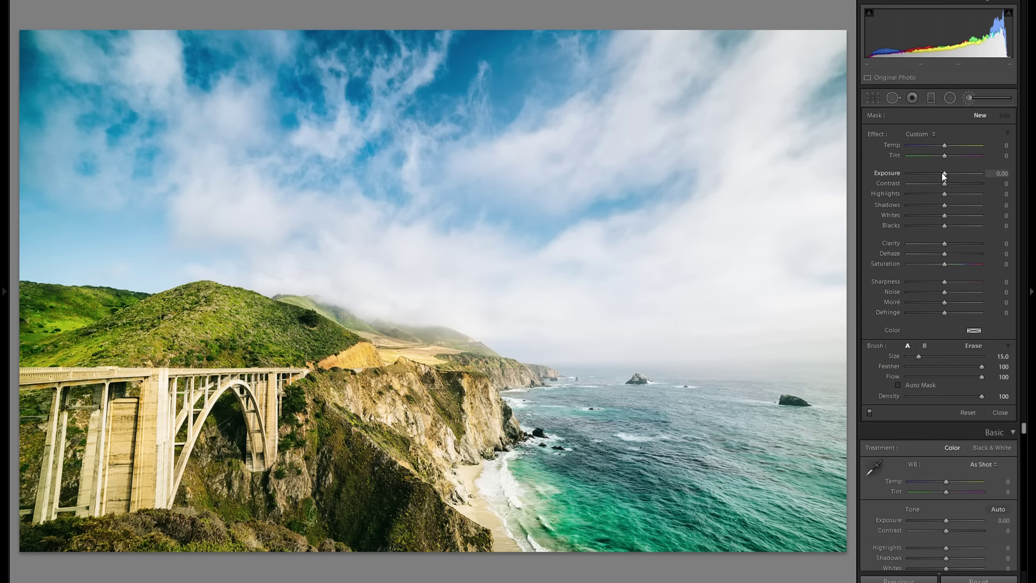
mouse_move(264, 397)
mouse_down()
mouse_move(108, 453)
mouse_move(216, 491)
mouse_up()
drag(923, 192, 912, 193)
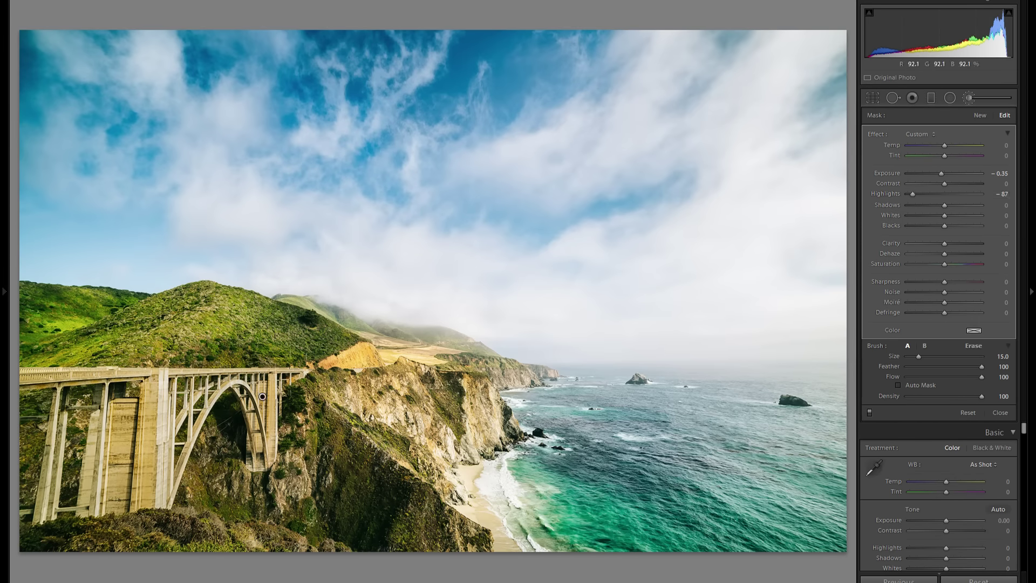
click(963, 95)
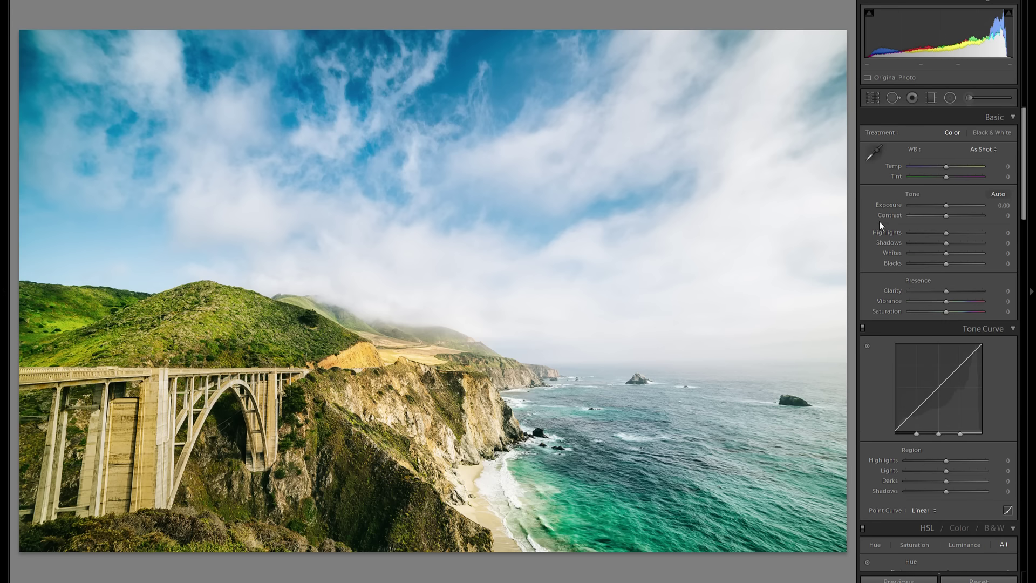
key(Right)
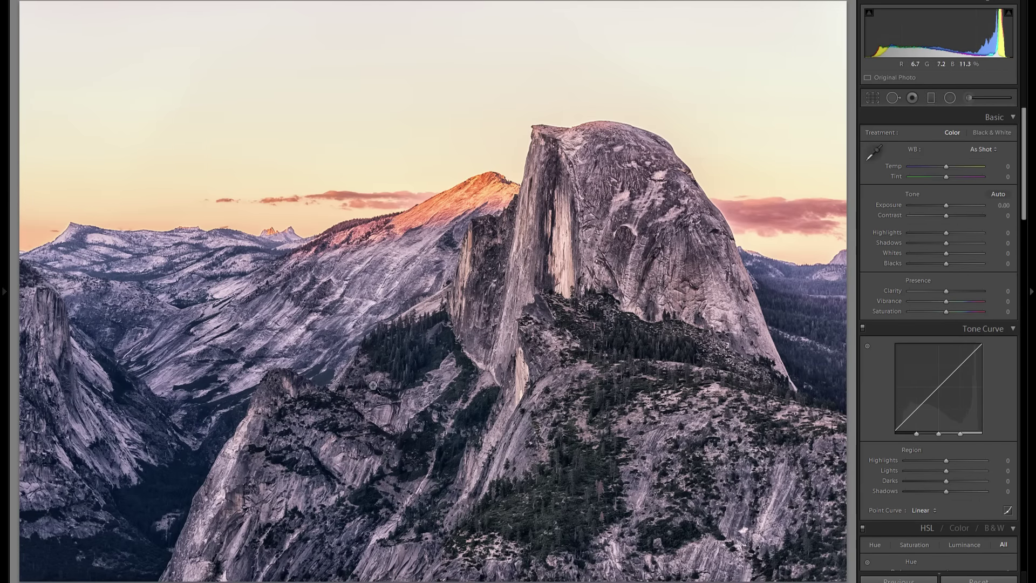
Try raising the vibrance of the granite dome photo to about +63 and reset it to 0
drag(976, 301, 970, 301)
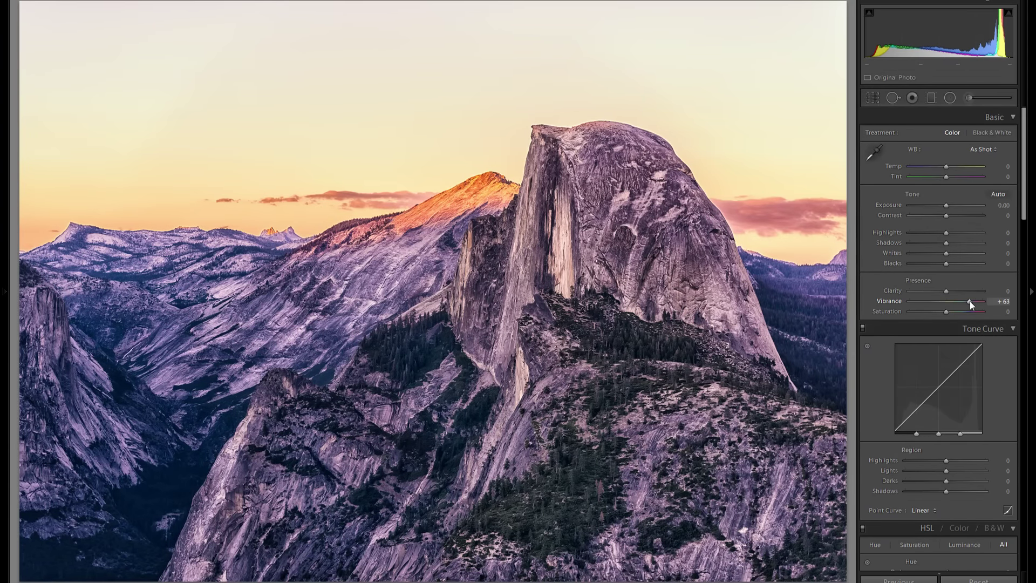
drag(973, 303, 974, 304)
double_click(893, 301)
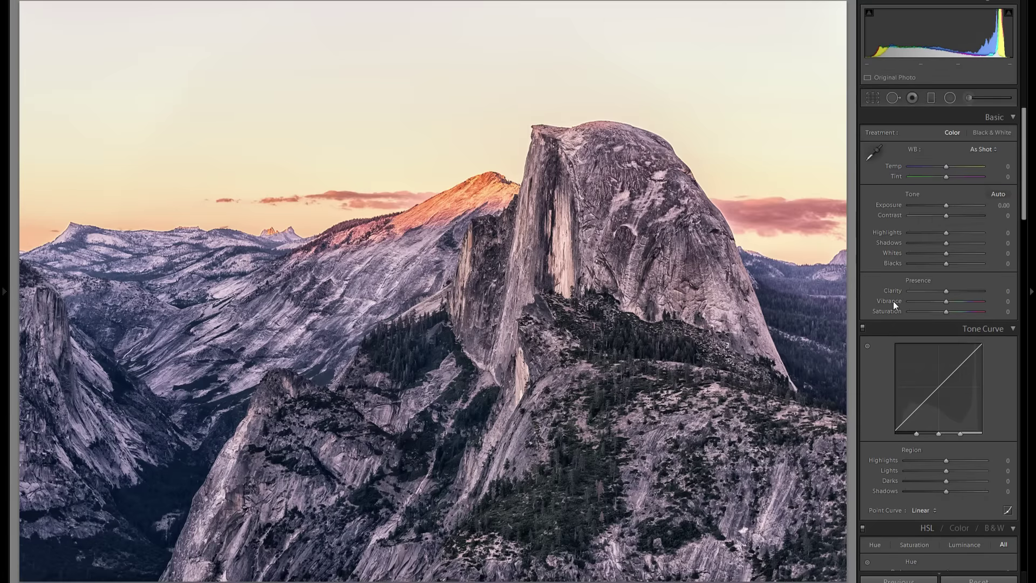
Try a size 15 adjustment brush mask with tint −41 and a colour overlay on the forested slope below the dome
click(962, 98)
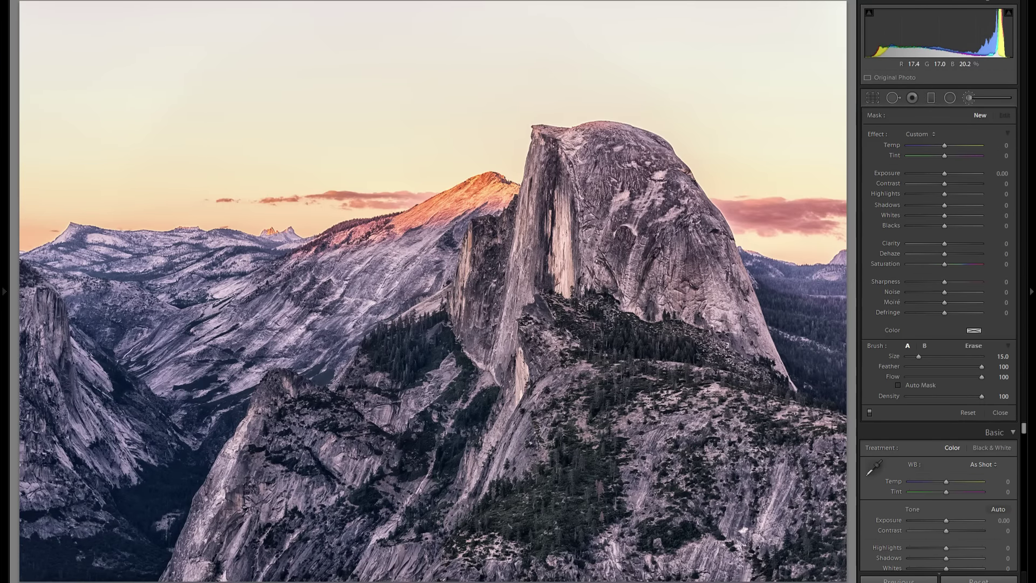
click(612, 485)
drag(937, 155, 928, 159)
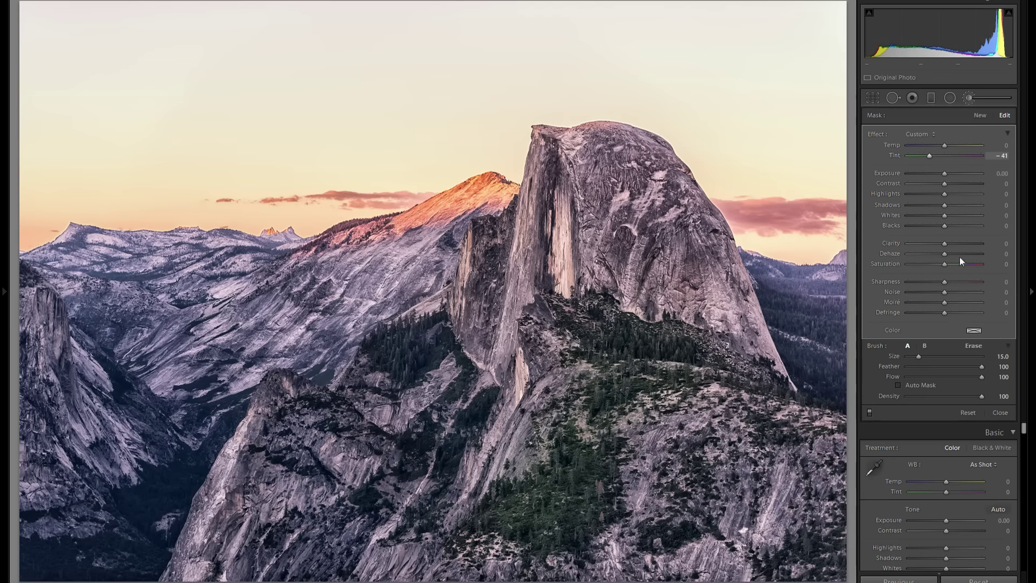
click(974, 330)
drag(879, 358, 875, 375)
key(k)
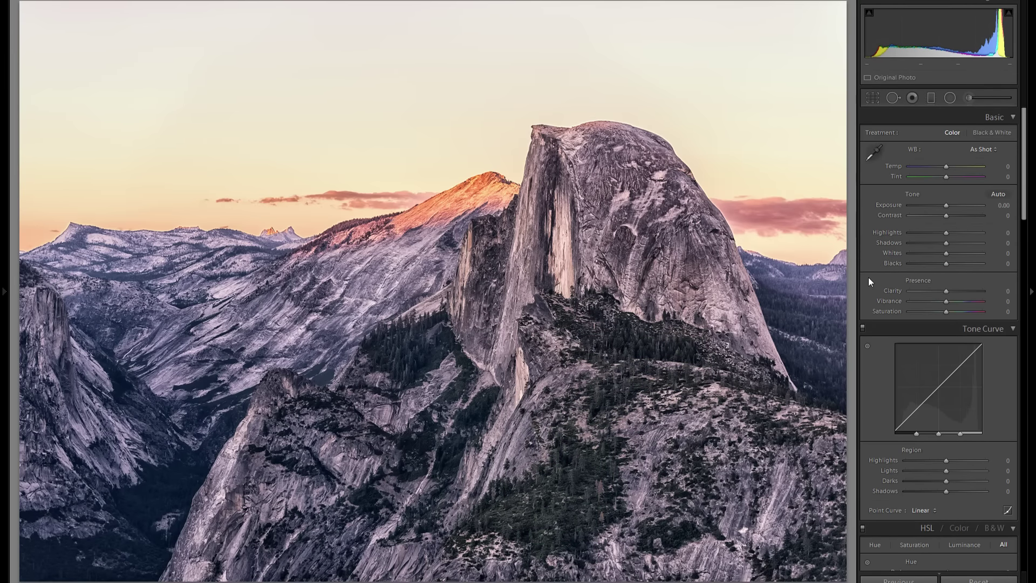